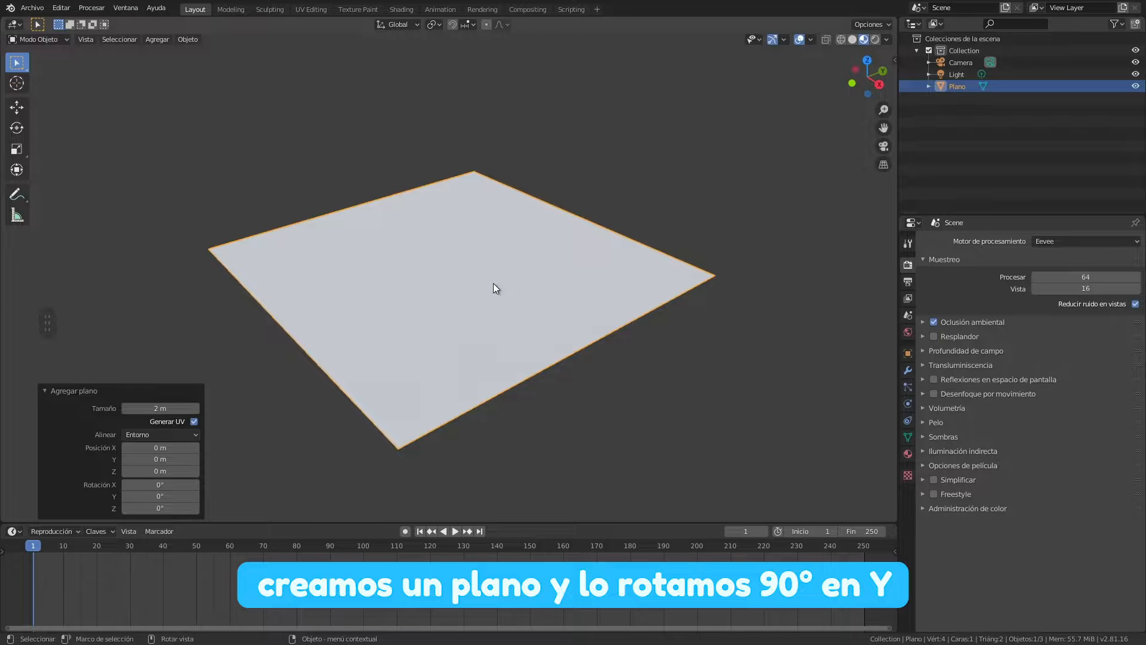
# - Rotate the plane 90° about the Y axis
pyautogui.click(908, 353)
pyautogui.click(1077, 327)
pyautogui.write('90')
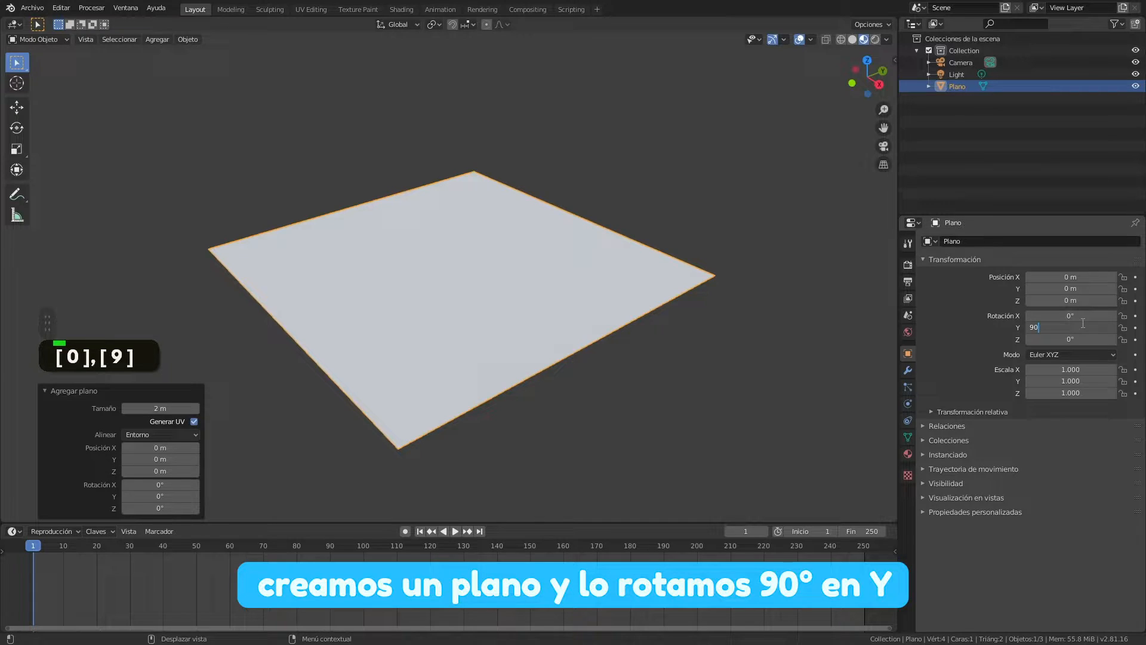
pyautogui.press('Return')
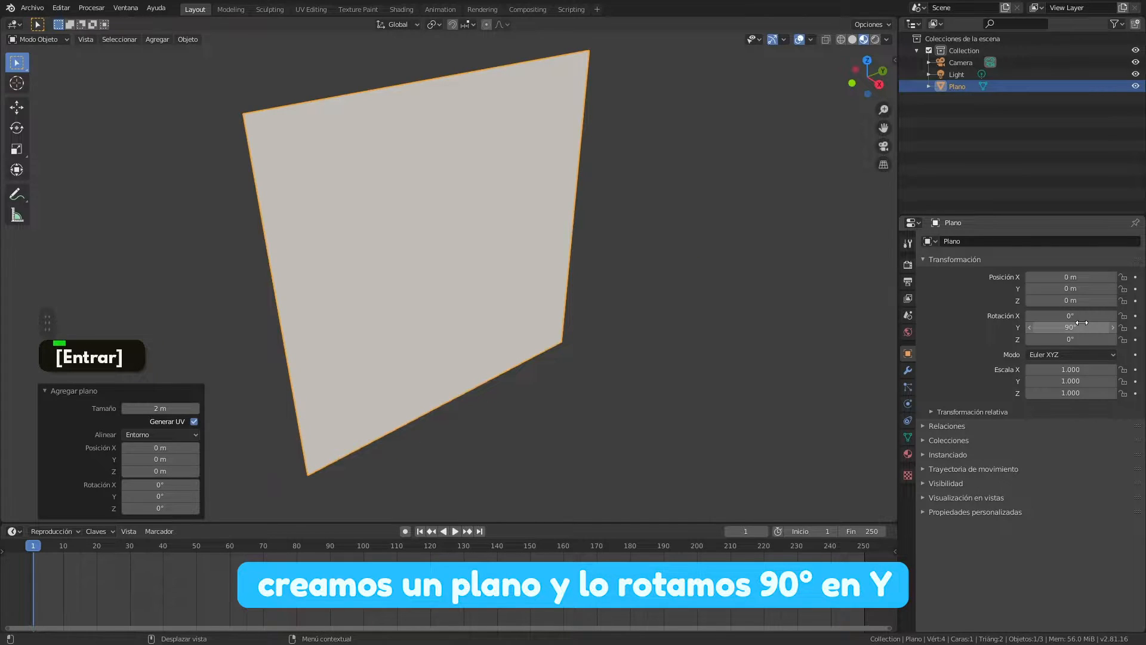
# - Apply smooth shading to the upright plane
pyautogui.moveTo(496, 321); pyautogui.dragTo(466, 267, button='middle')
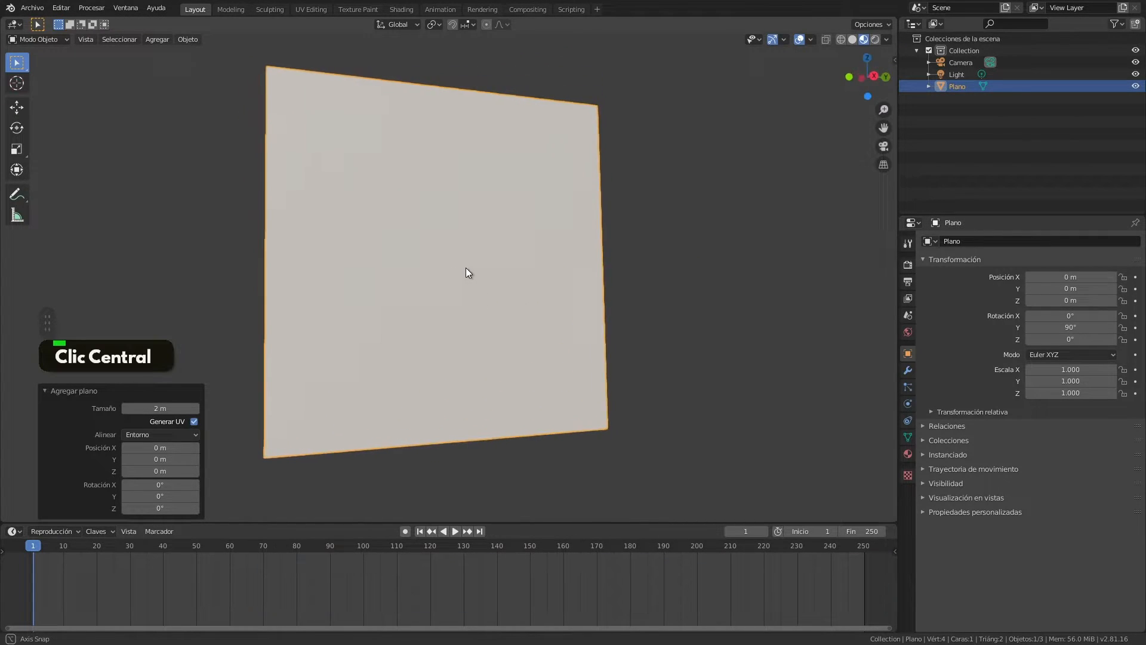
pyautogui.rightClick(453, 264)
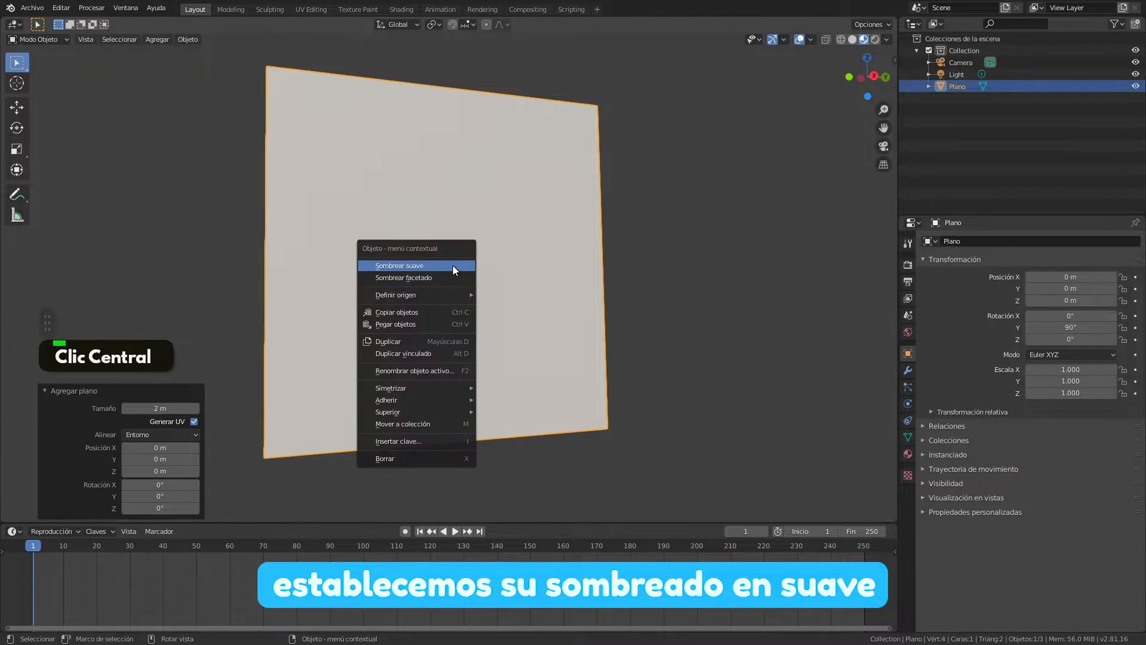
pyautogui.click(400, 265)
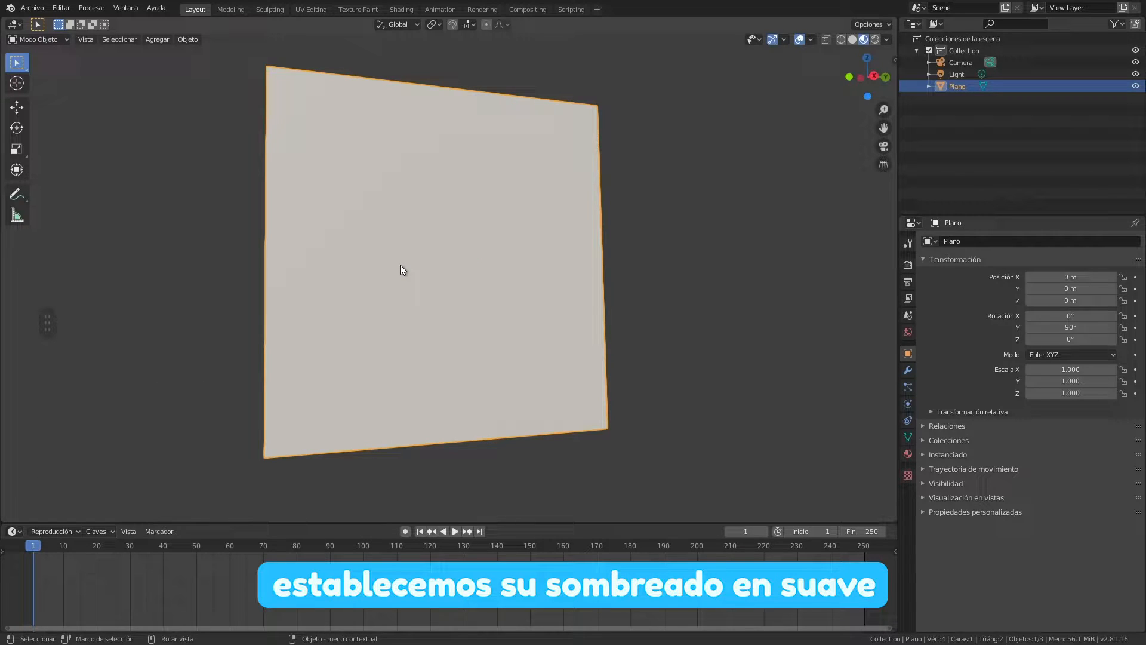
# - Subdivide the whole plane in Edit Mode with 40 cuts
pyautogui.press('Tab')
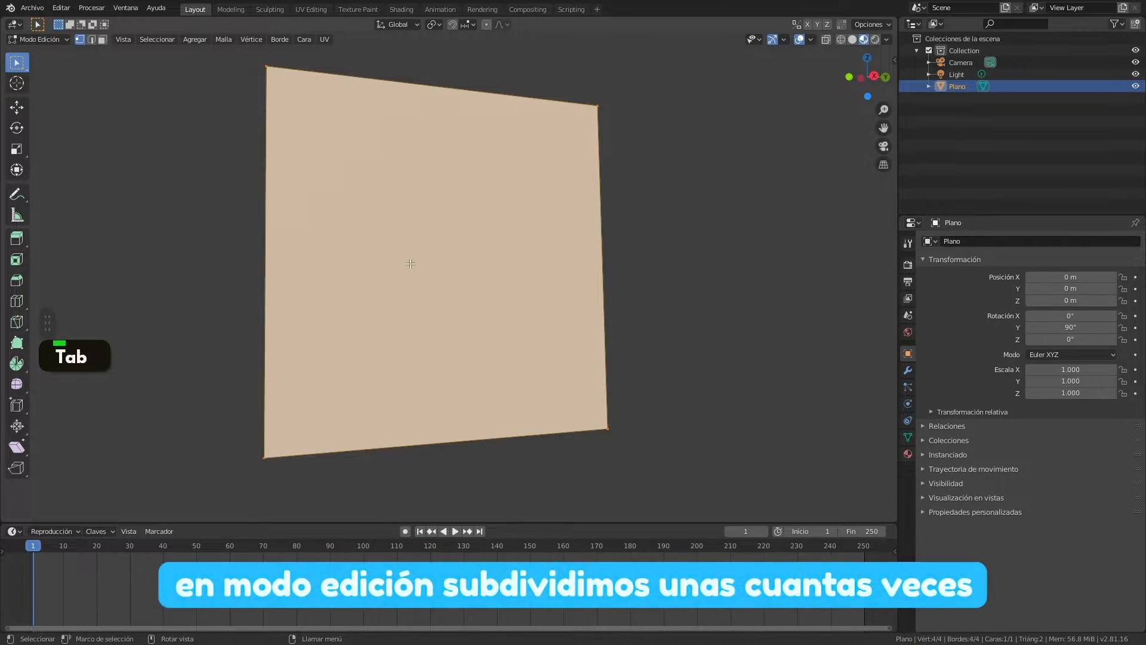
pyautogui.rightClick(418, 256)
pyautogui.click(396, 261)
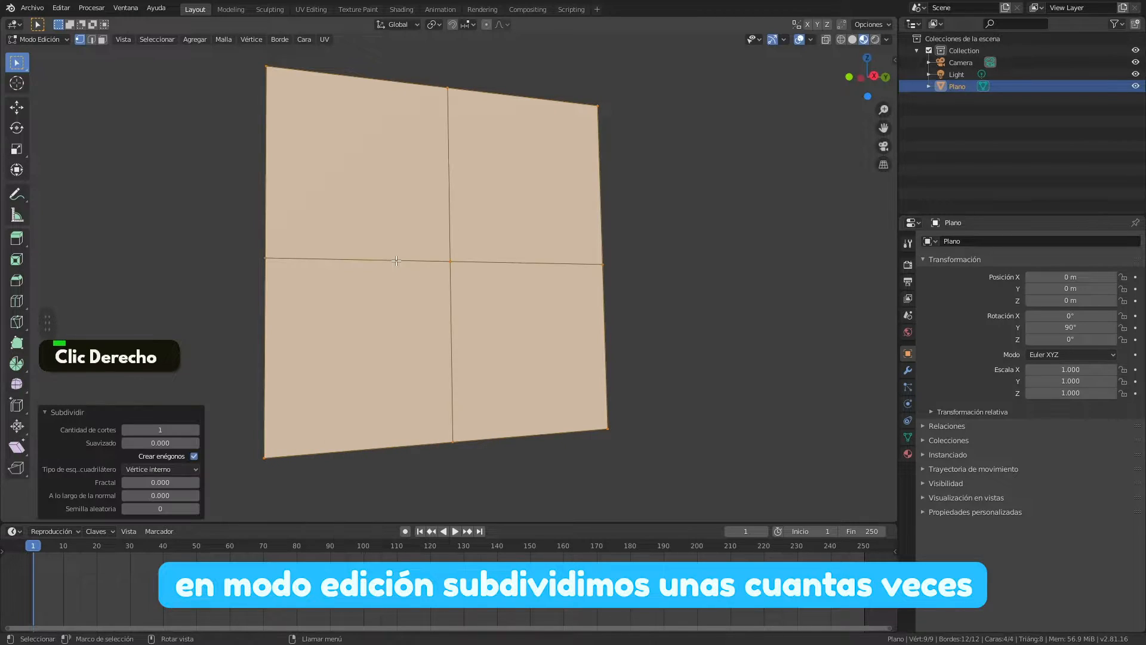
pyautogui.click(168, 430)
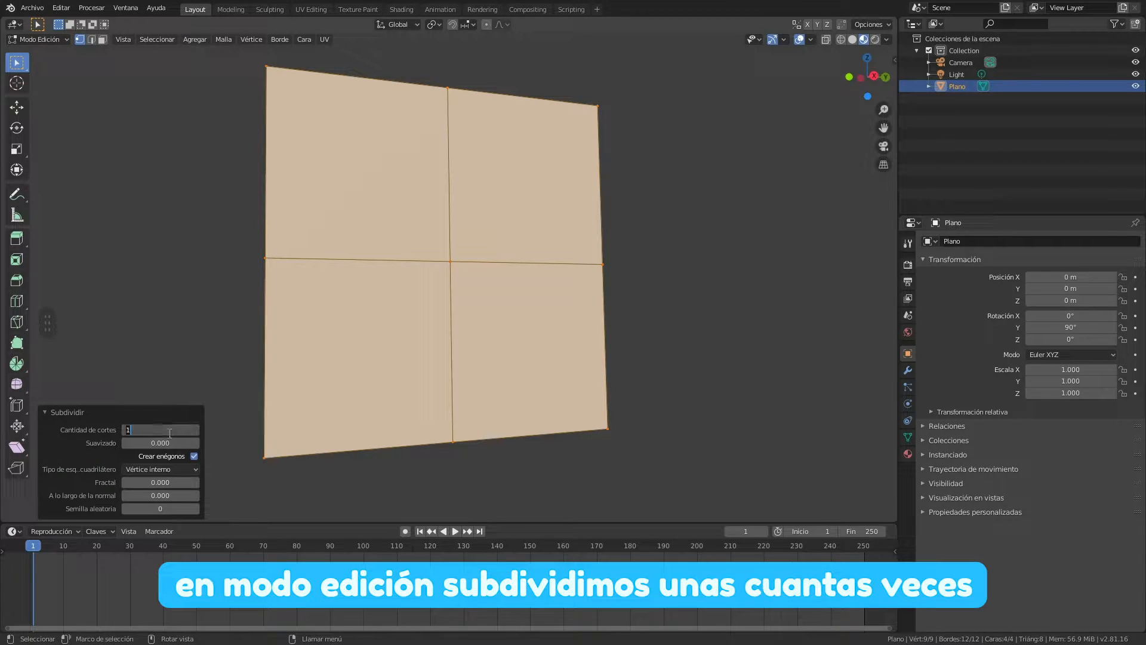
pyautogui.write('40')
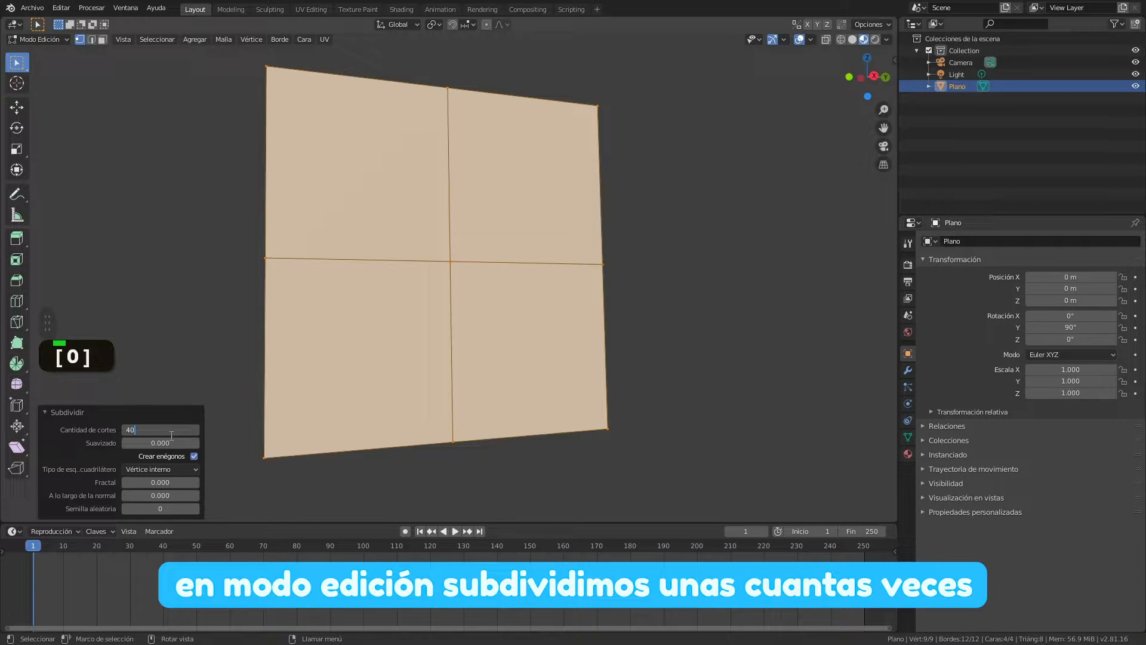
pyautogui.press('Return')
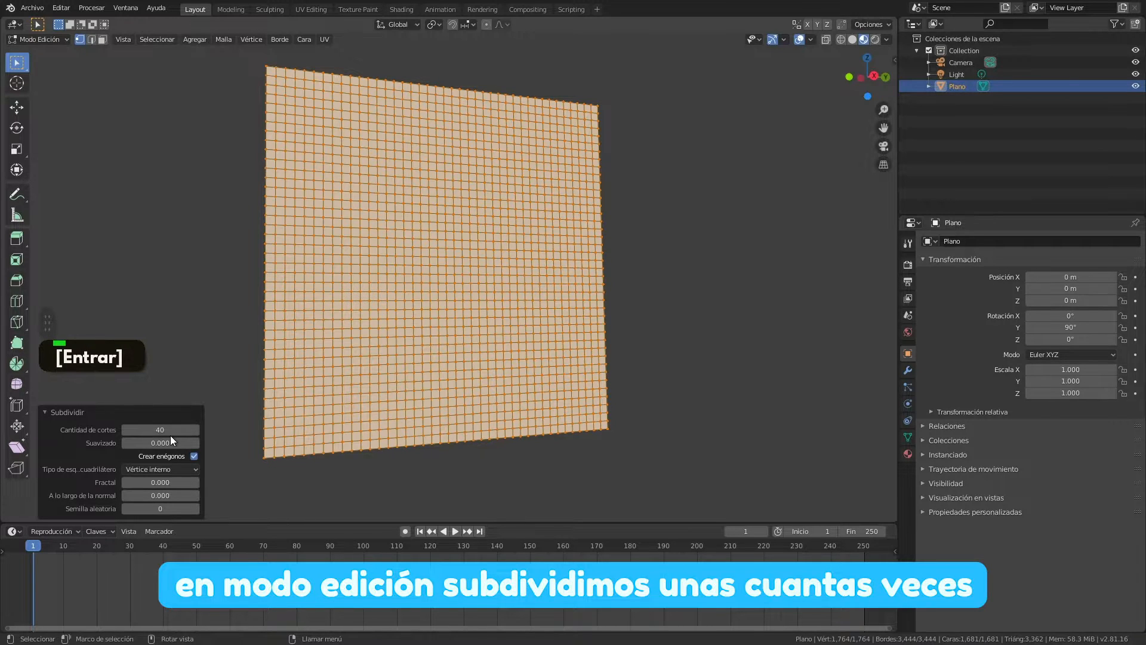
# - Select the row of vertices along the plane's upper edge and assign it to a new vertex group
pyautogui.moveTo(407, 224); pyautogui.dragTo(347, 217, button='middle')
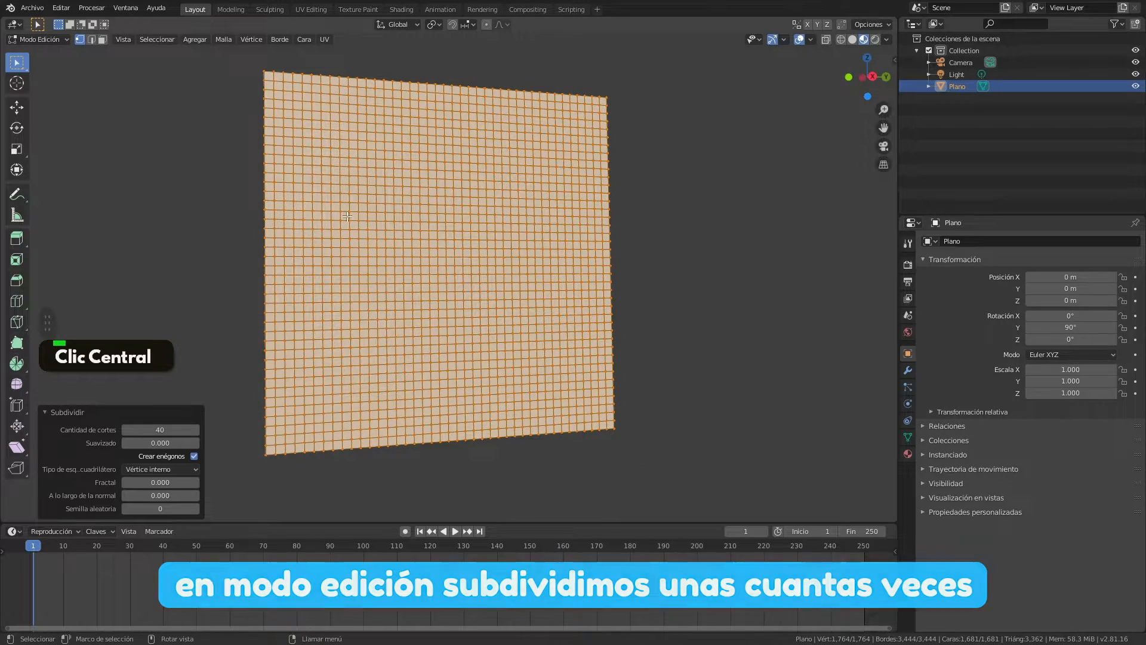
pyautogui.click(264, 71)
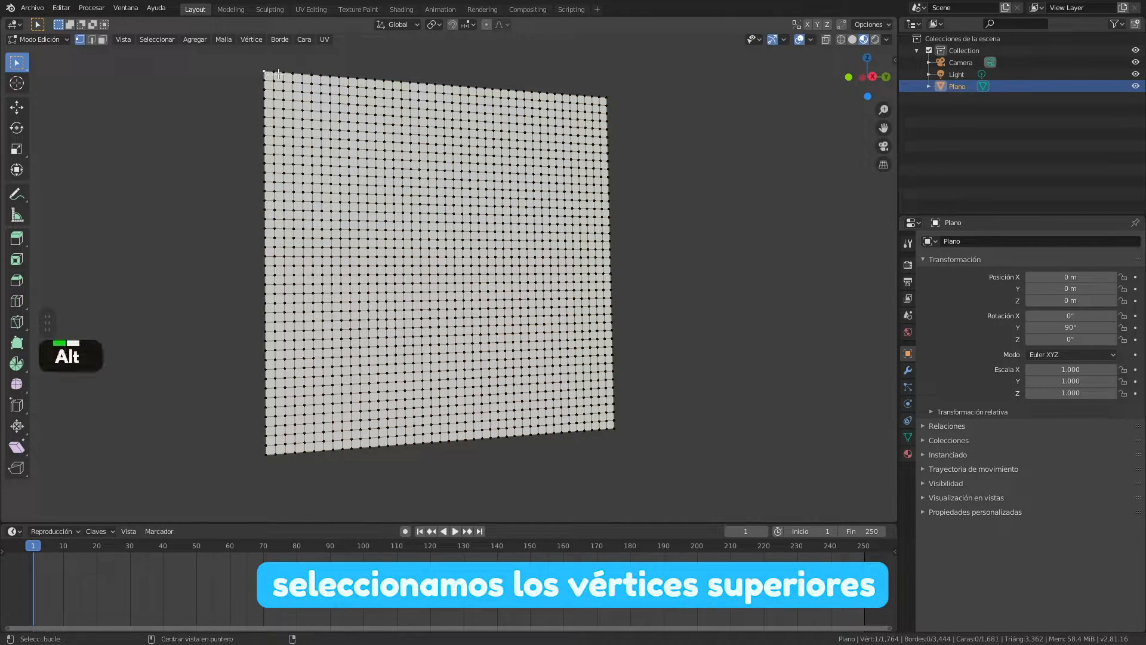
pyautogui.keyDown('alt'); pyautogui.click(275, 71); pyautogui.keyUp('alt')
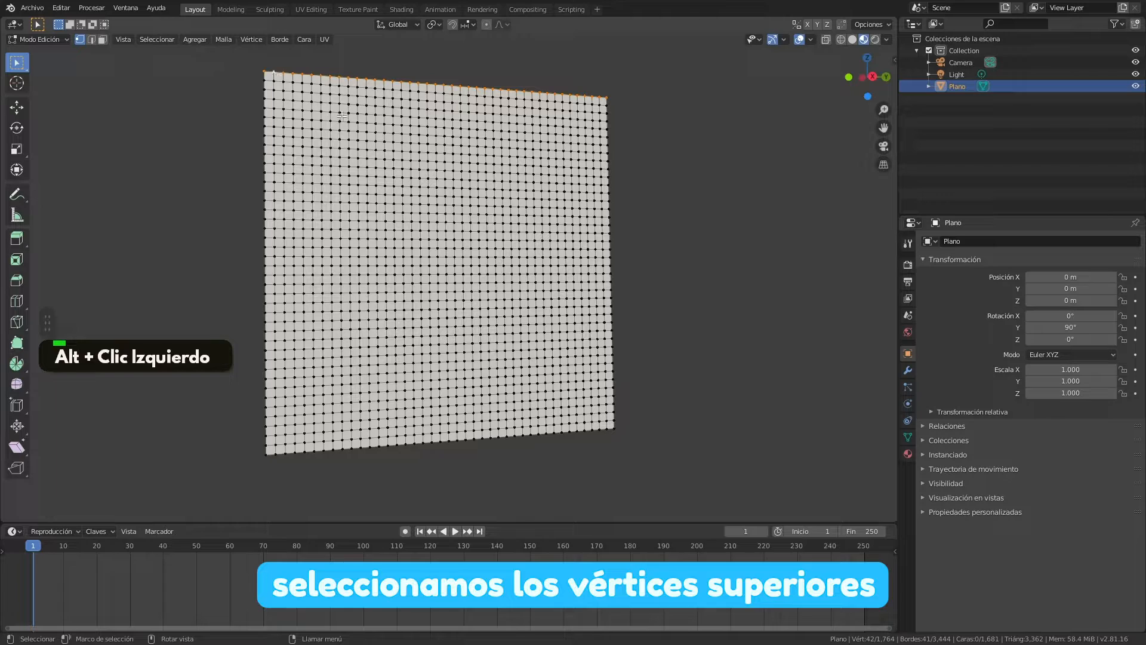
pyautogui.click(907, 437)
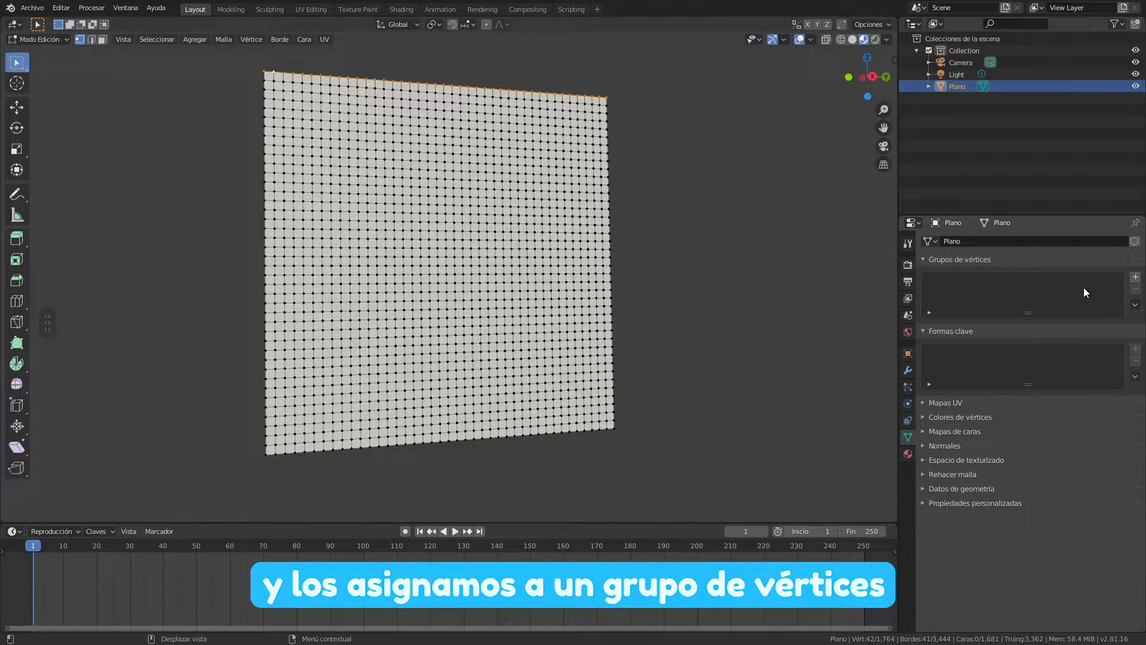
pyautogui.click(1135, 277)
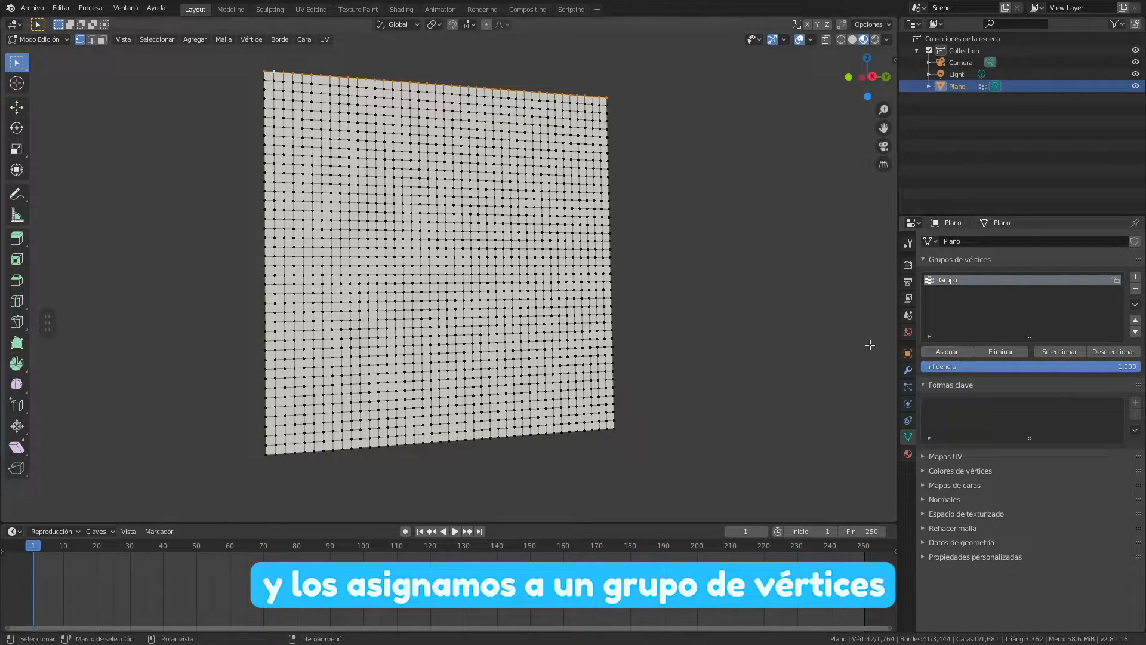
# - Add a base shape key and a second shape key to the plane in Object Mode, and set the second key's value to 1
pyautogui.press('Tab')
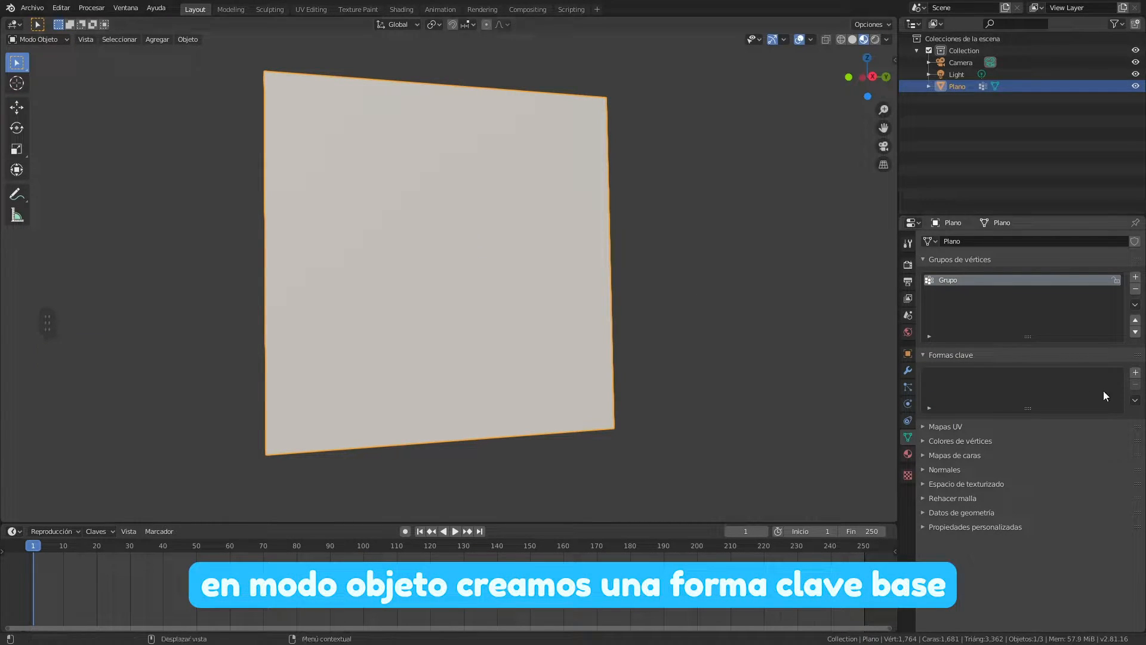
pyautogui.click(1136, 375)
pyautogui.click(1135, 374)
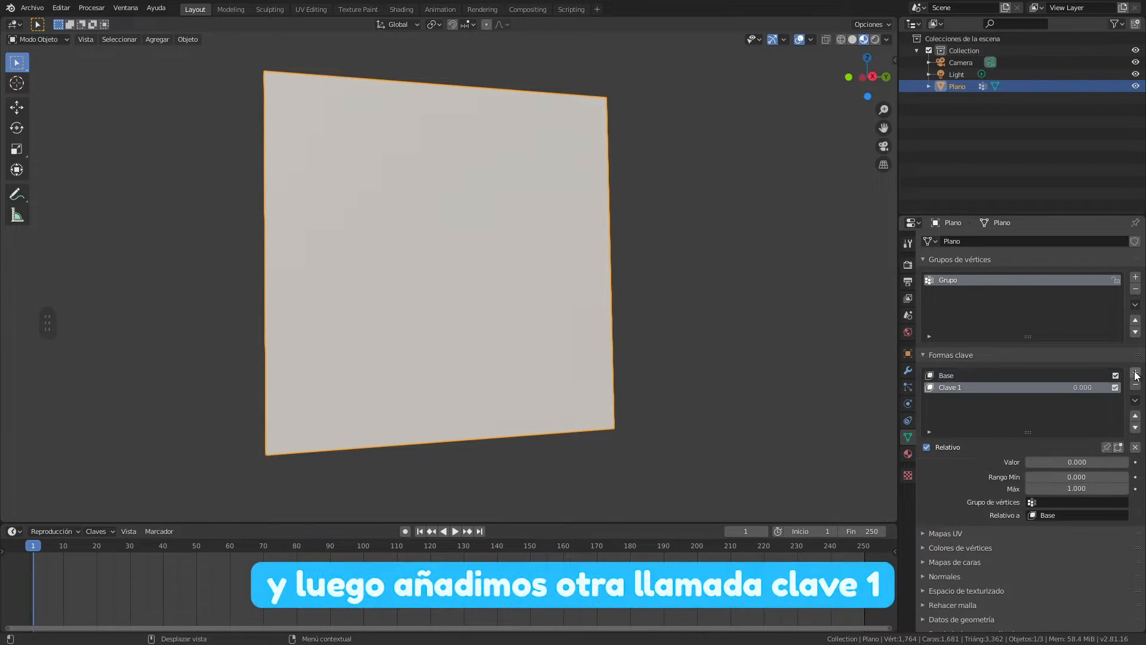
pyautogui.click(1076, 461)
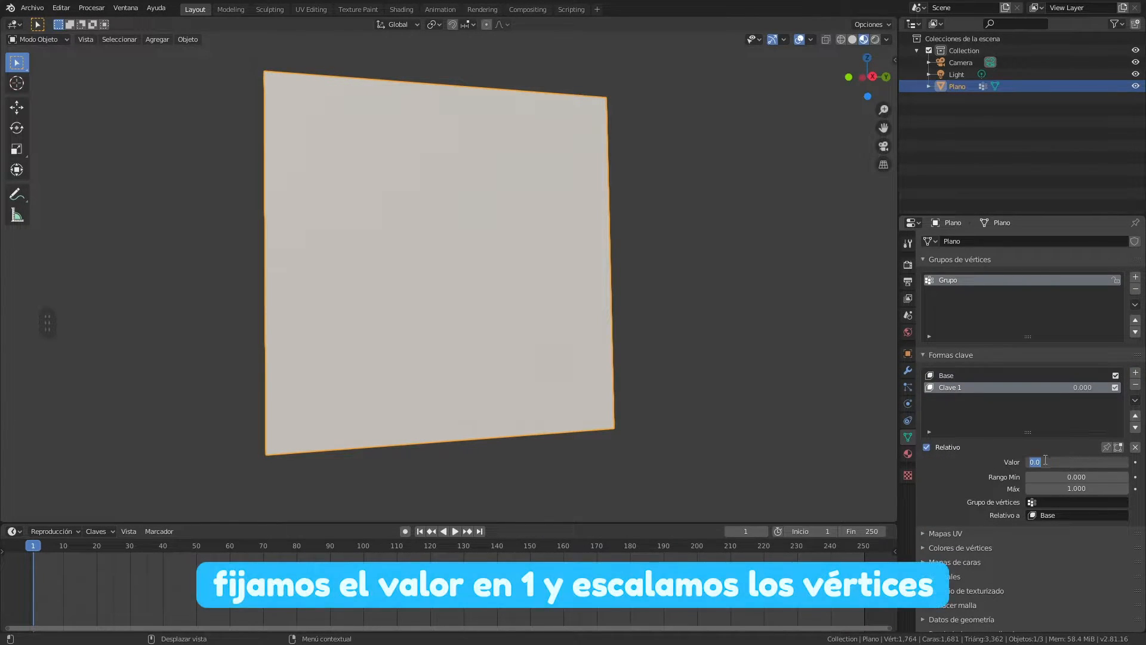
pyautogui.write('1')
pyautogui.press('Return')
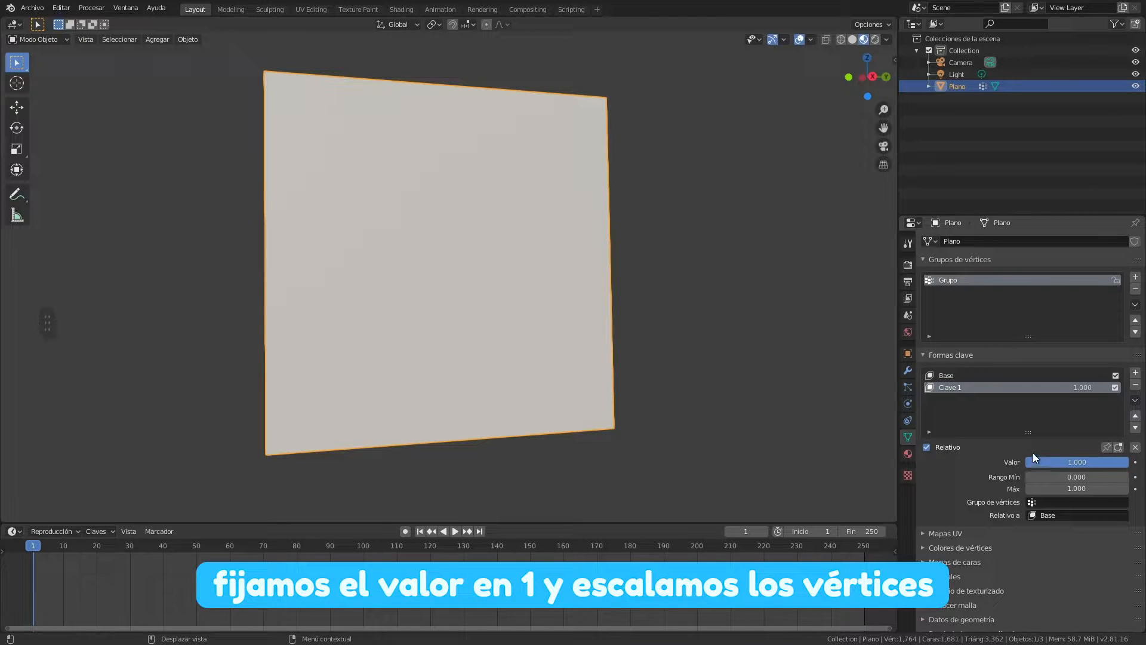
# - Scale the upper-edge vertices inward along Y to about 0.4 in the second shape key, and return to Object Mode
pyautogui.press('Tab')
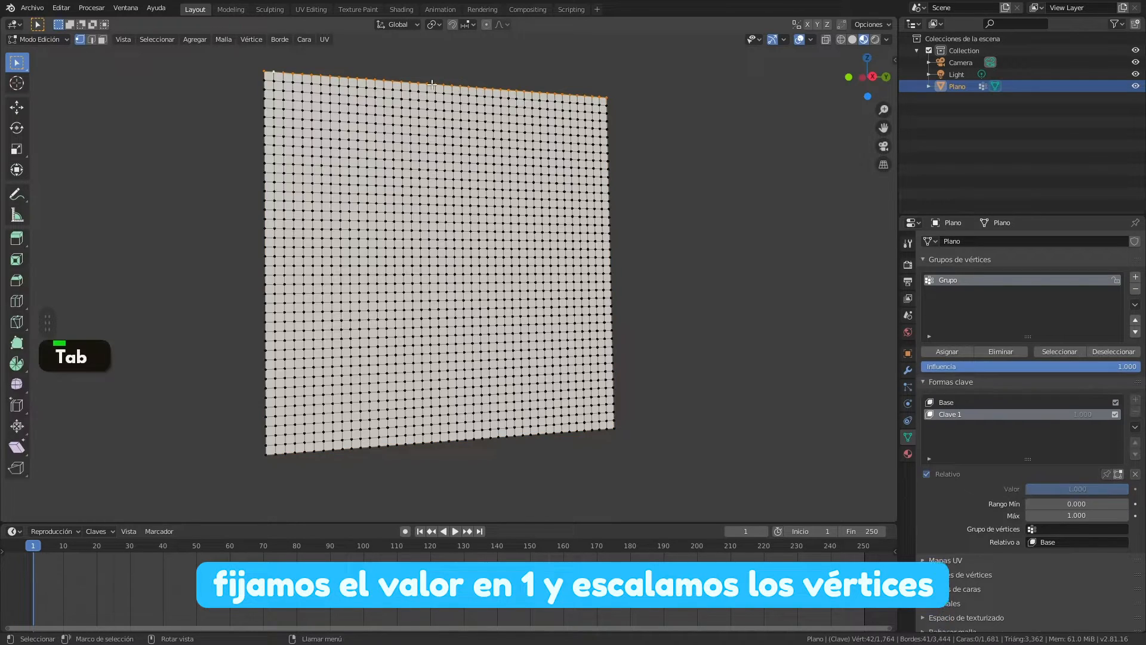
pyautogui.click(17, 148)
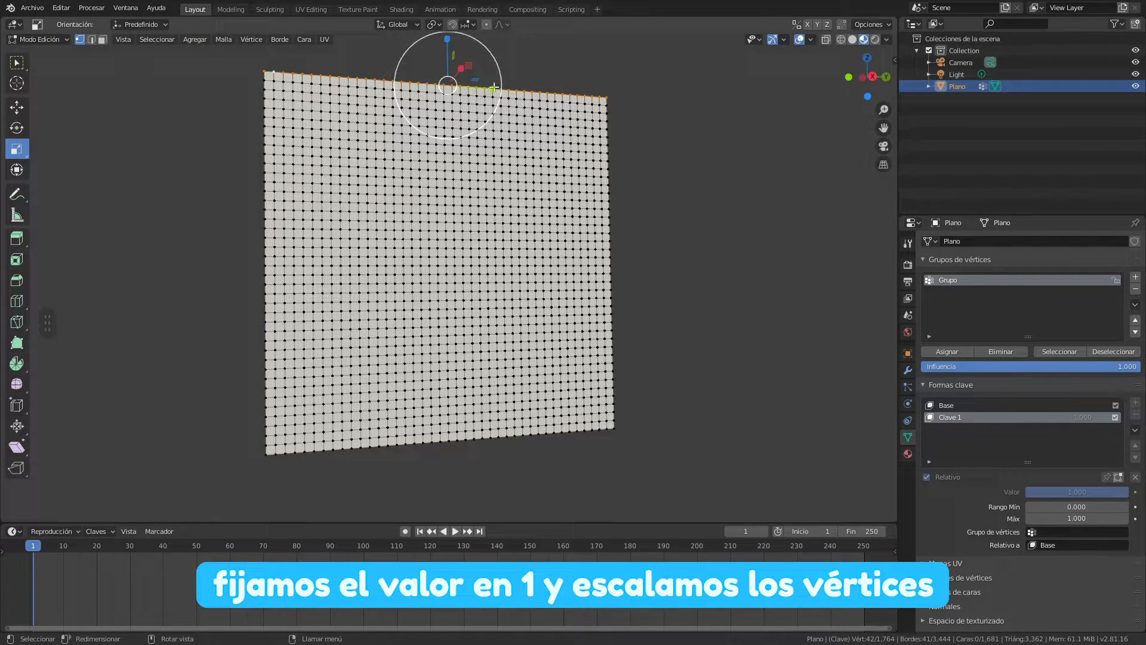
pyautogui.moveTo(492, 88)
pyautogui.mouseDown()
pyautogui.moveTo(458, 86)
pyautogui.moveTo(473, 91)
pyautogui.mouseUp()
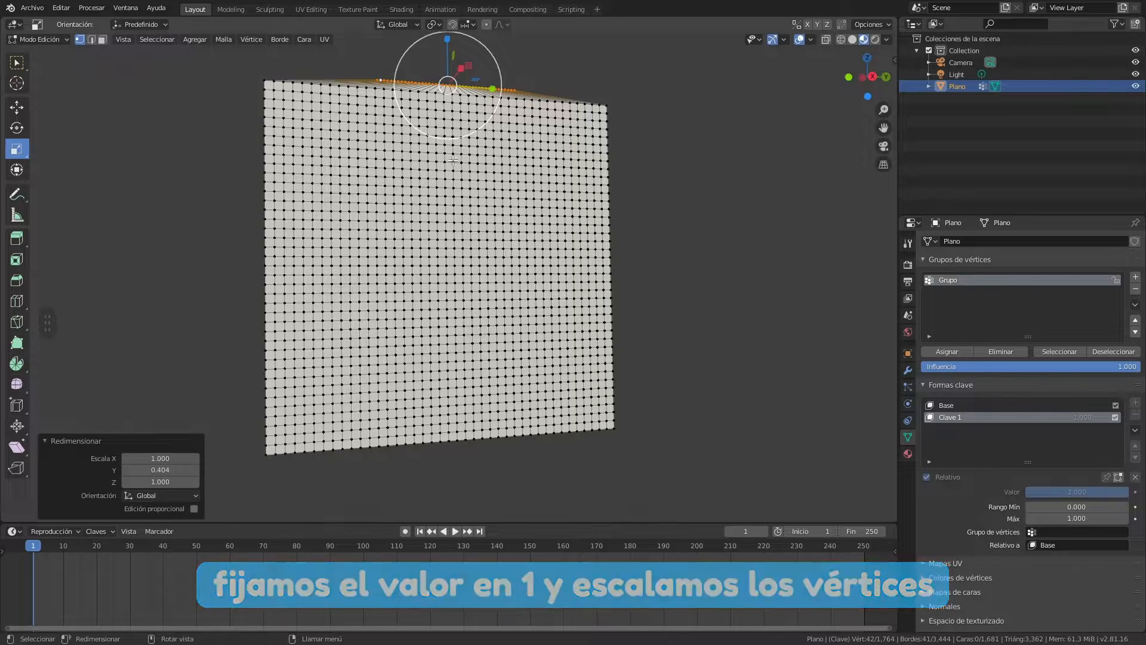
pyautogui.press('Tab')
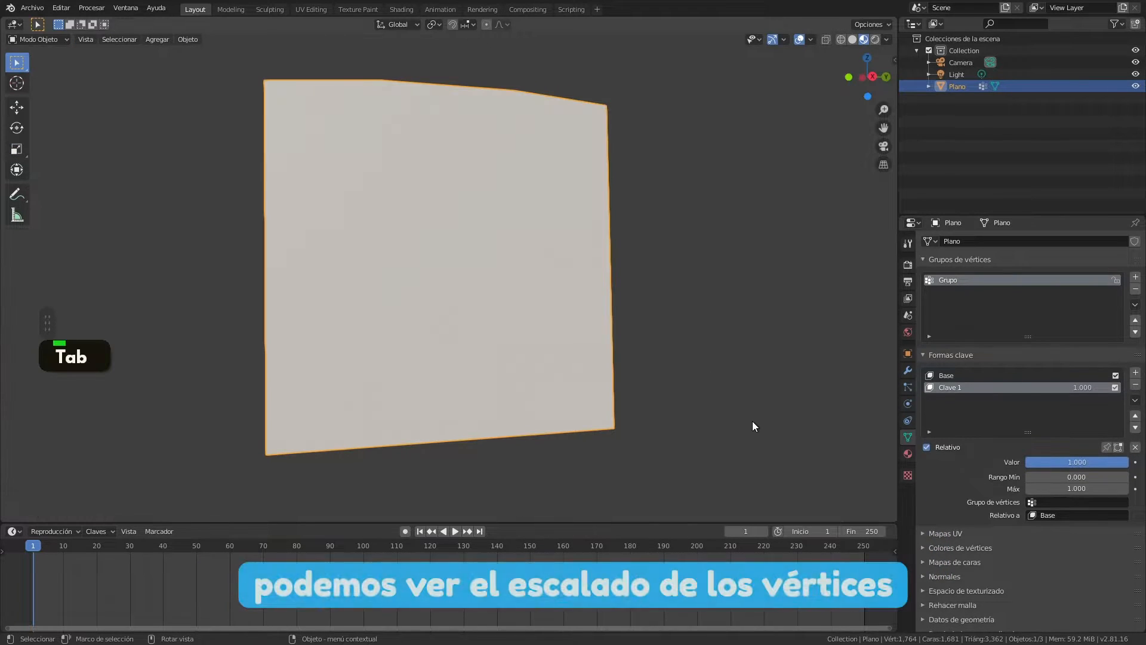
# - Keyframe the second shape key's value at 0 on frame 1 and at 1 on frame 250, and return to frame 1
pyautogui.moveTo(1055, 461); pyautogui.dragTo(979, 460)
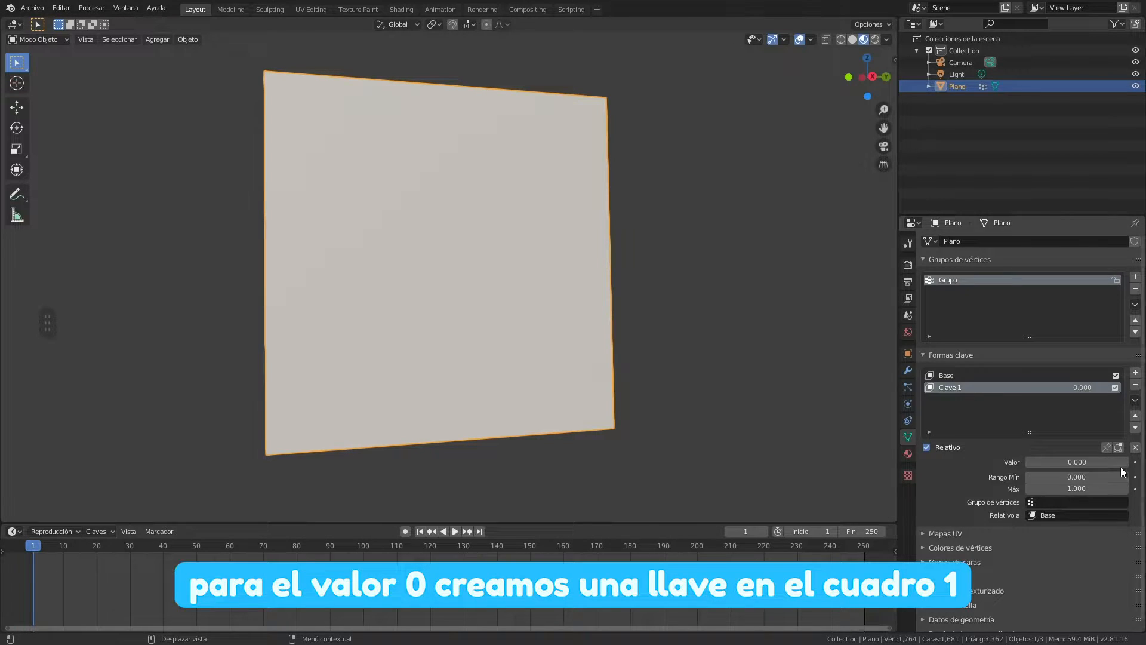
pyautogui.click(1134, 462)
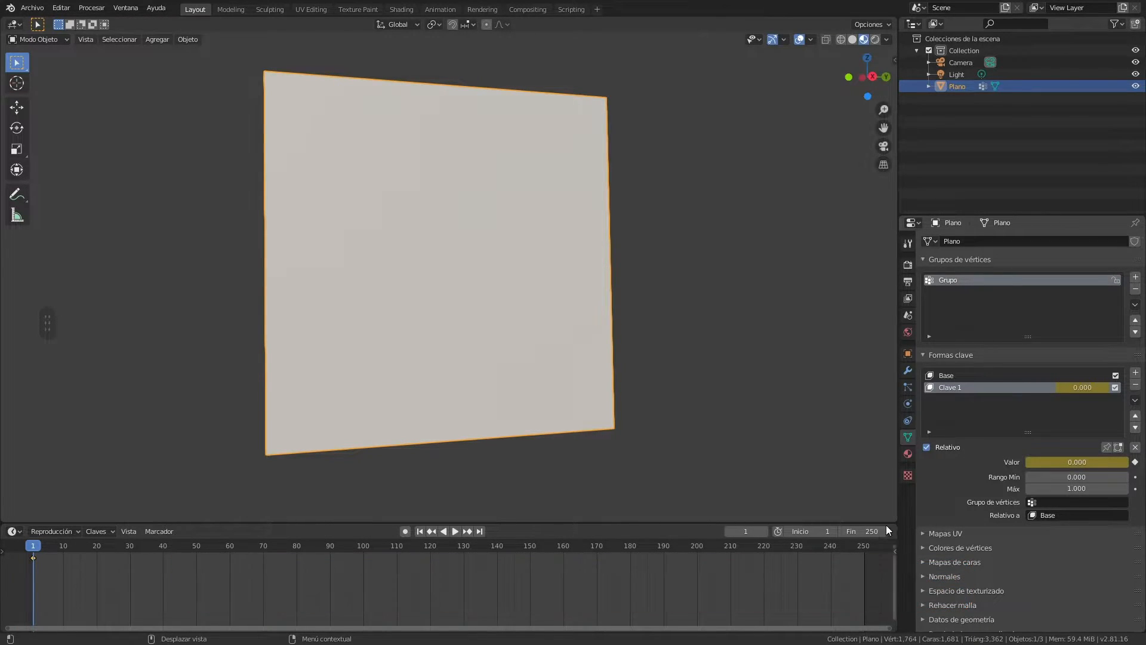
pyautogui.moveTo(860, 546); pyautogui.dragTo(862, 547)
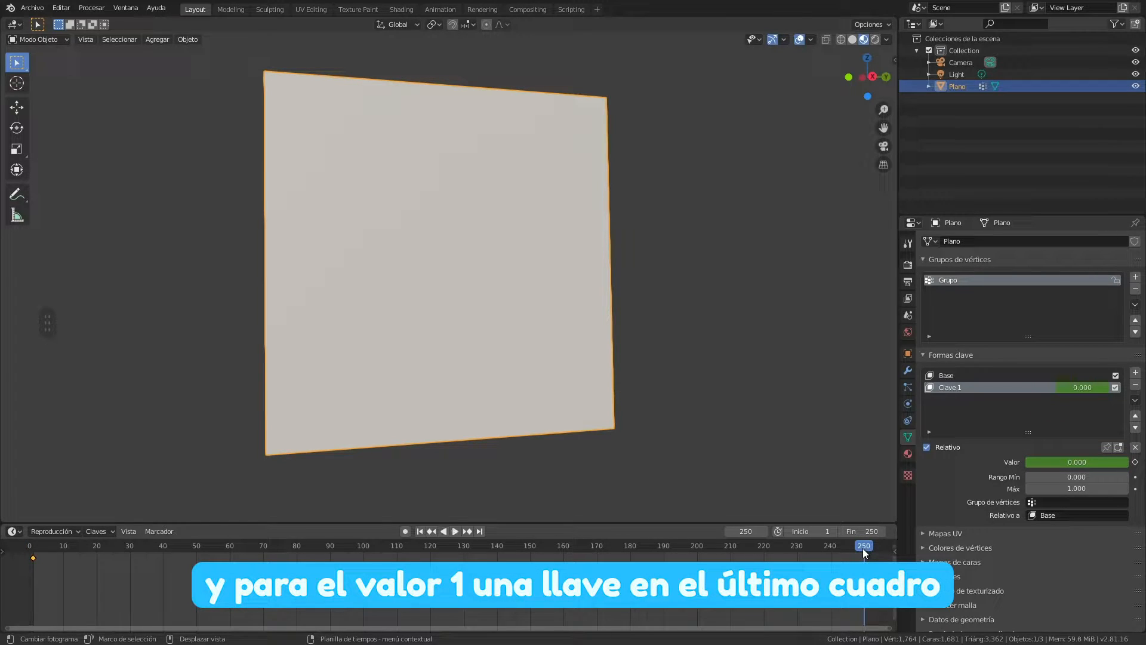
pyautogui.moveTo(1065, 465); pyautogui.dragTo(1129, 464)
pyautogui.click(1136, 462)
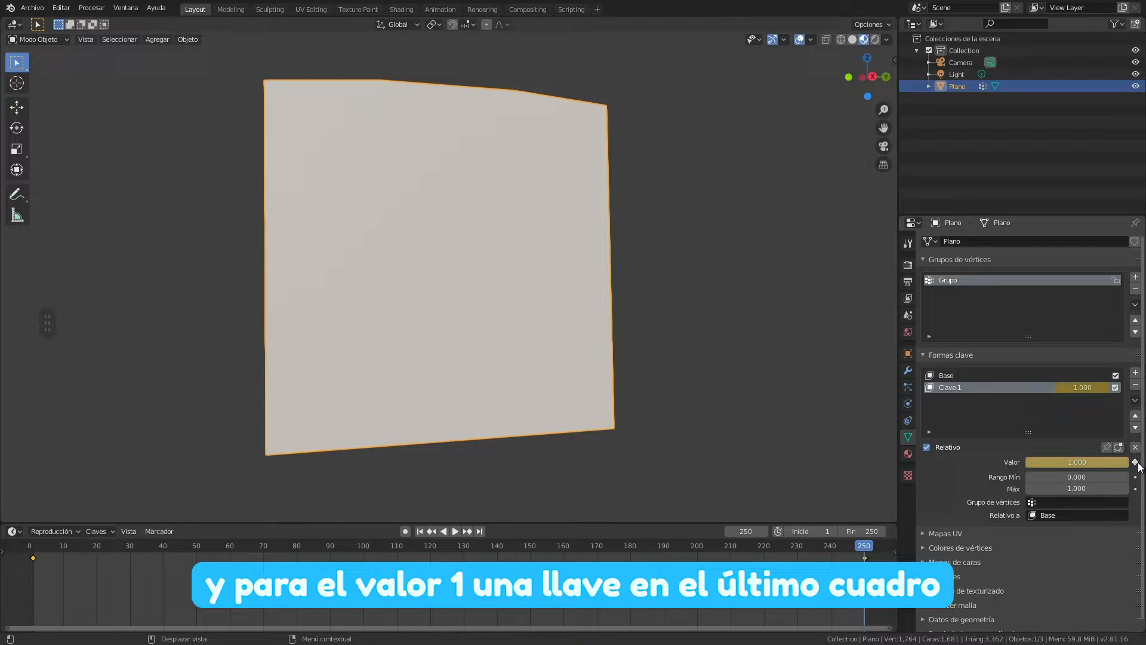
pyautogui.moveTo(864, 546); pyautogui.dragTo(34, 549)
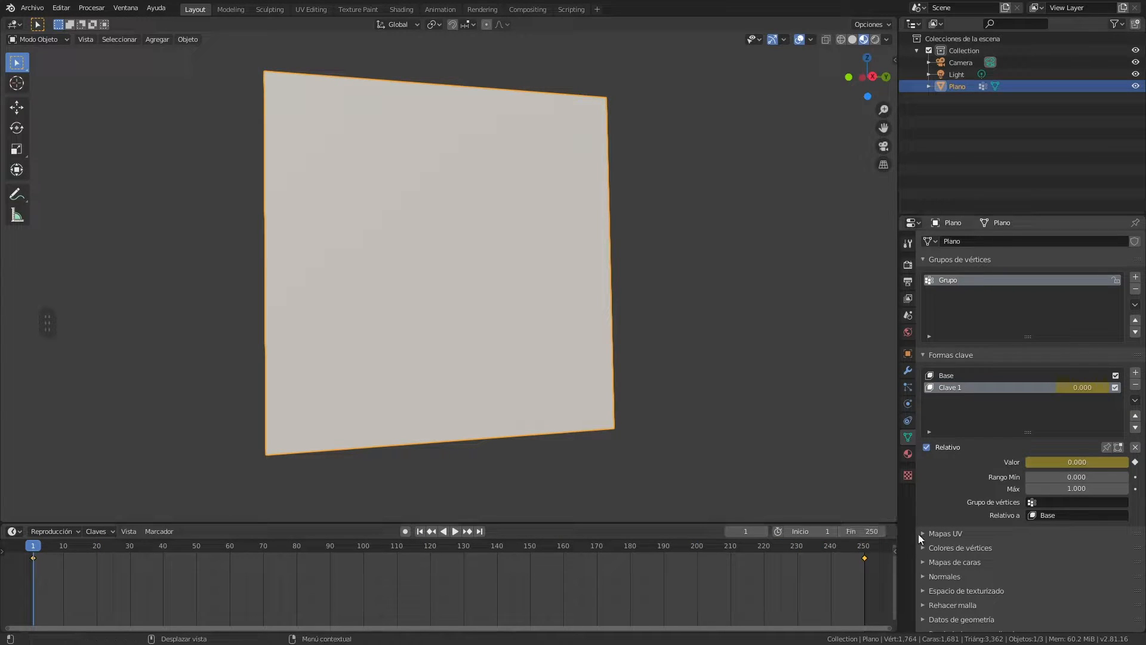
# - Add cloth physics to the plane and set its pin group to the vertex group Grupo
pyautogui.click(909, 403)
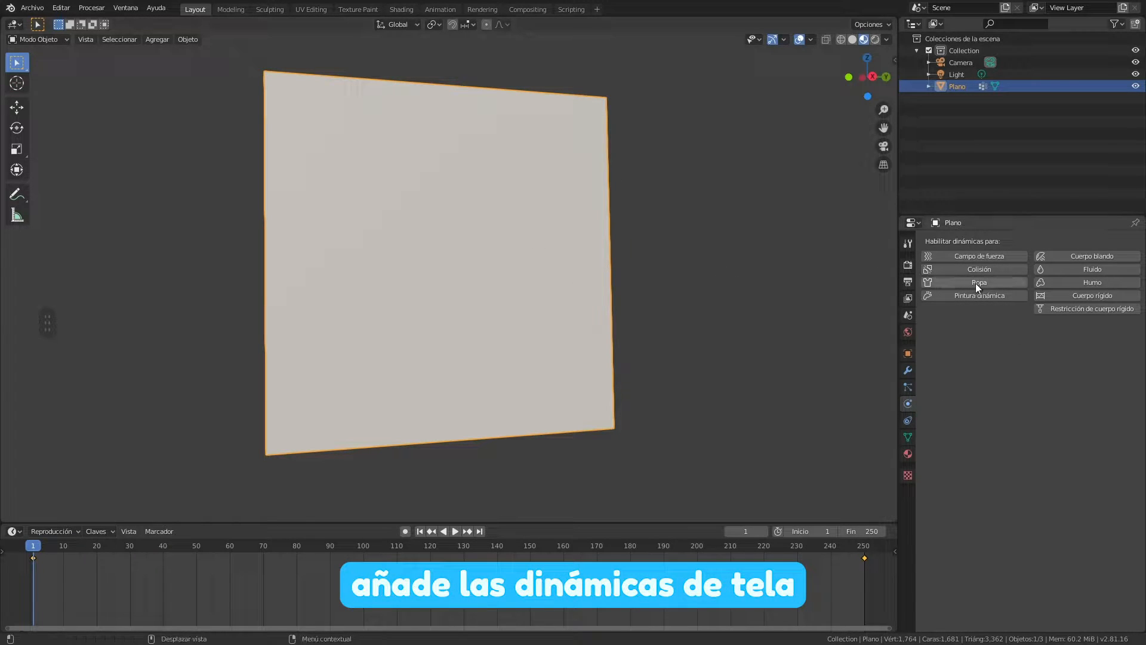
pyautogui.click(957, 282)
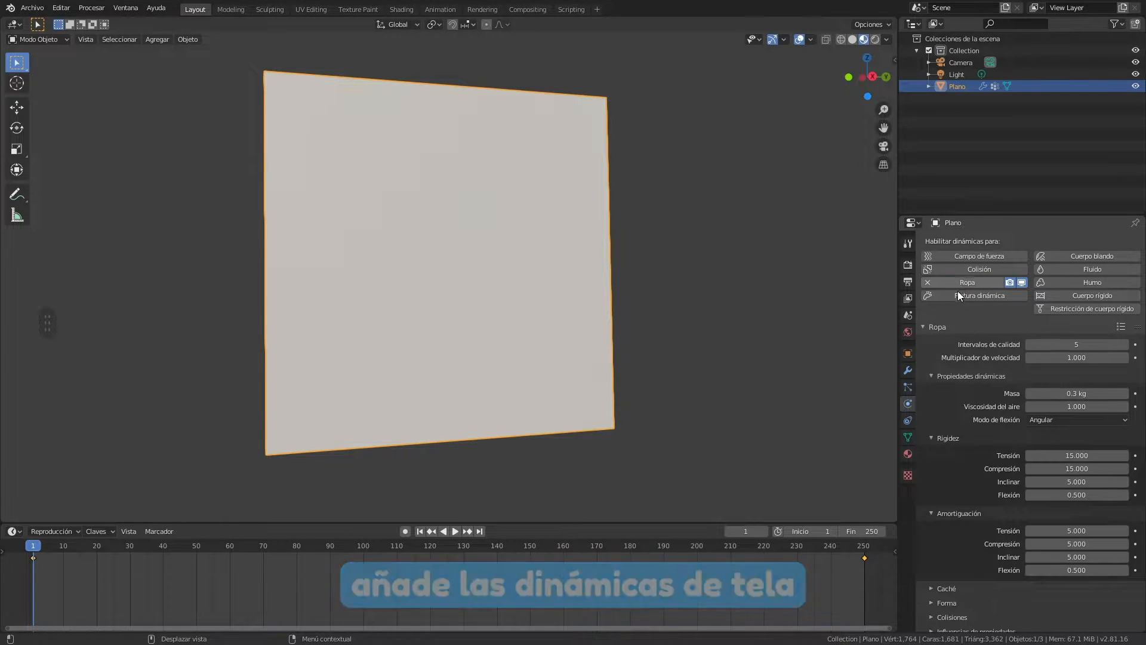
pyautogui.scroll(-1, 955, 491)
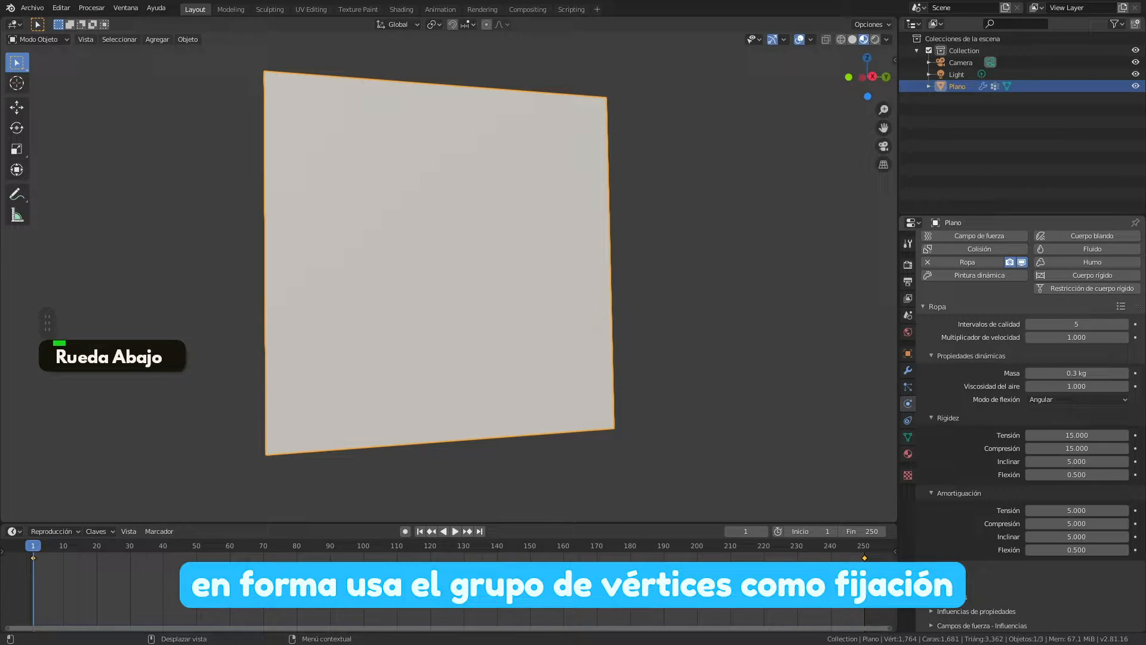
pyautogui.scroll(-5, 943, 524)
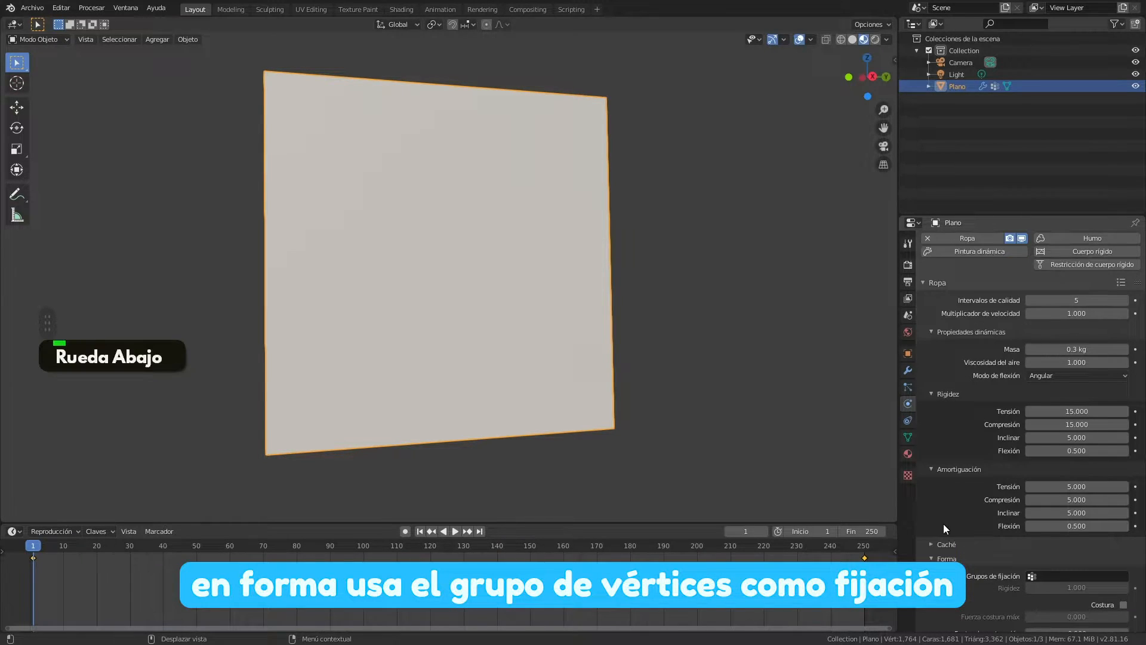
pyautogui.scroll(-1, 943, 524)
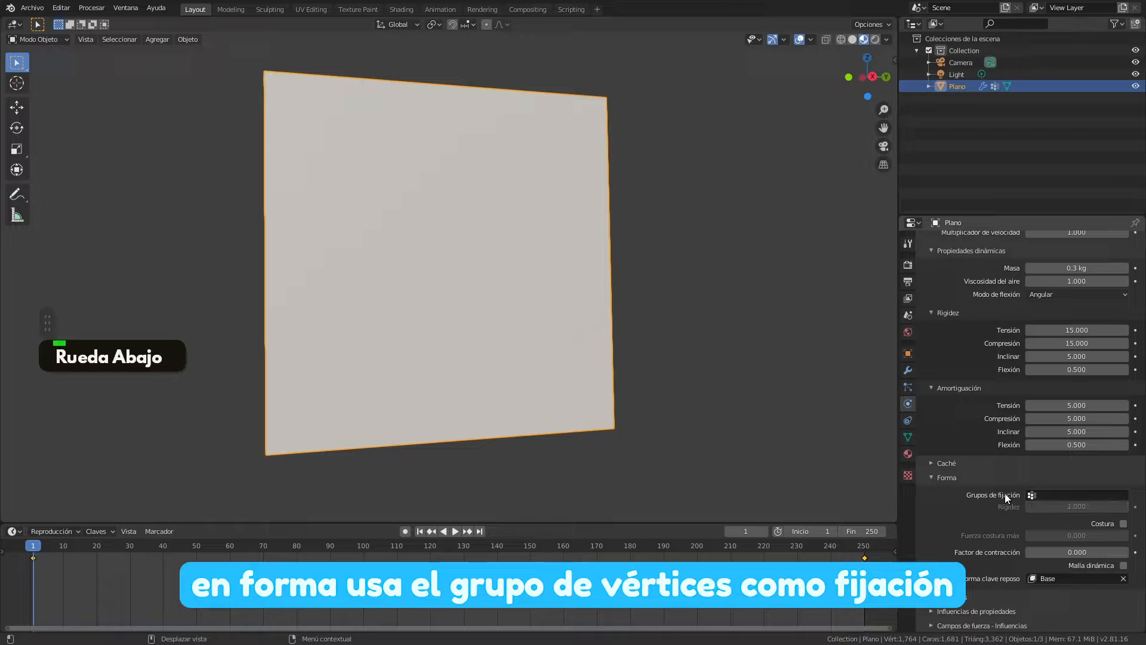
pyautogui.click(1044, 494)
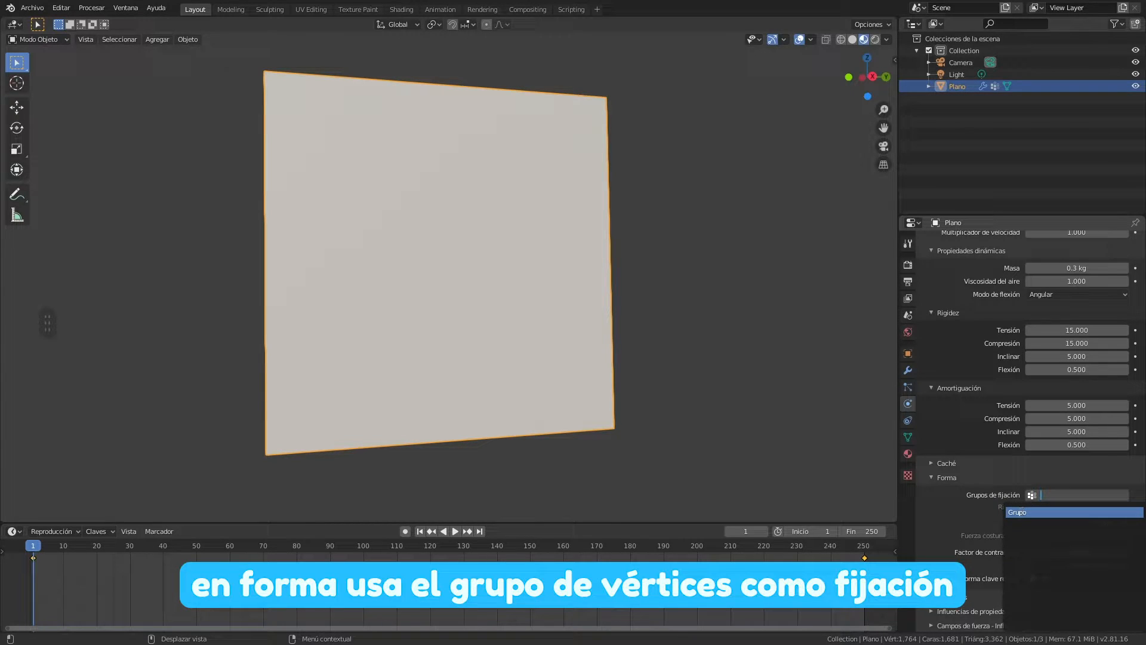
pyautogui.click(1018, 512)
# - Enable self-collisions in the plane's cloth collision settings
pyautogui.click(955, 595)
pyautogui.scroll(-4, 955, 567)
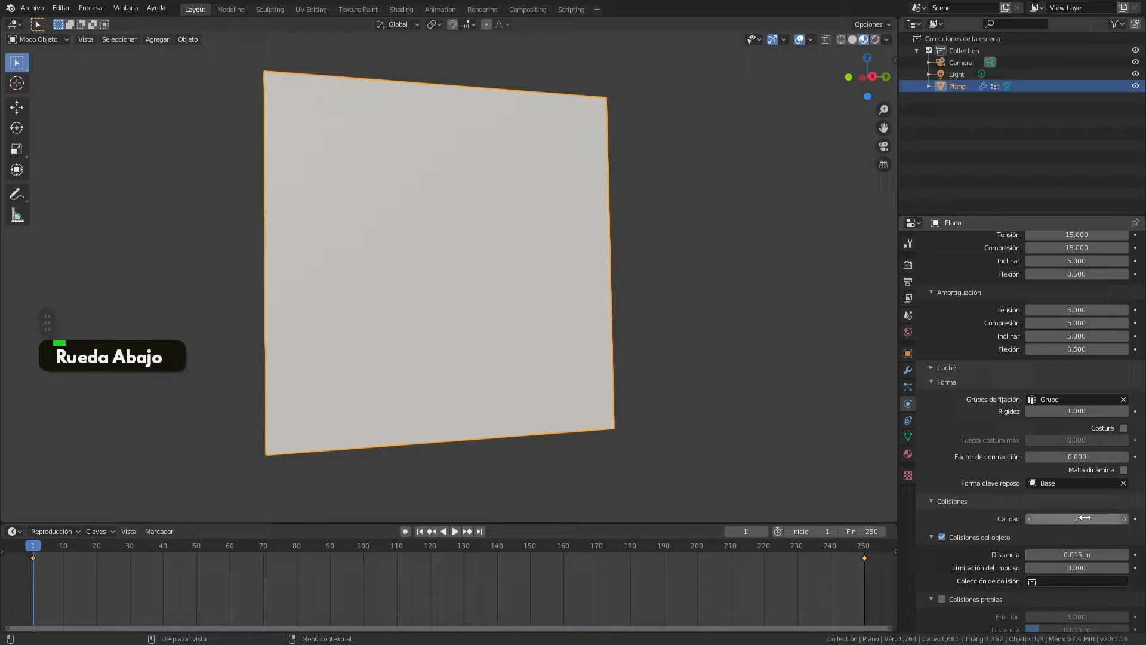
pyautogui.click(943, 599)
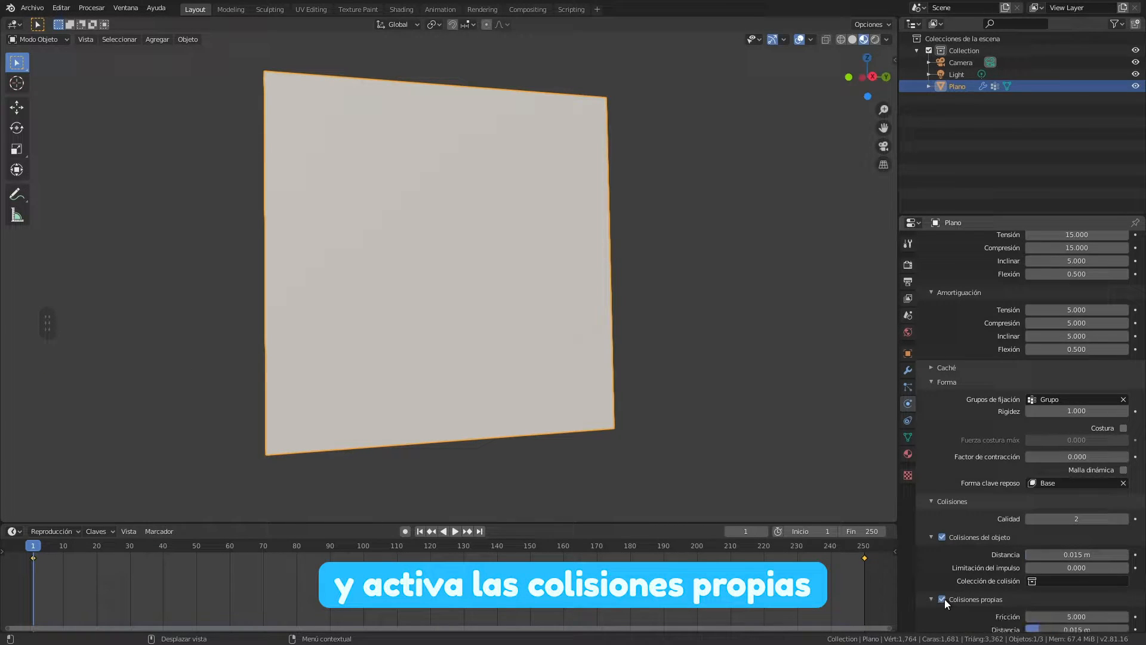
pyautogui.scroll(-2, 934, 575)
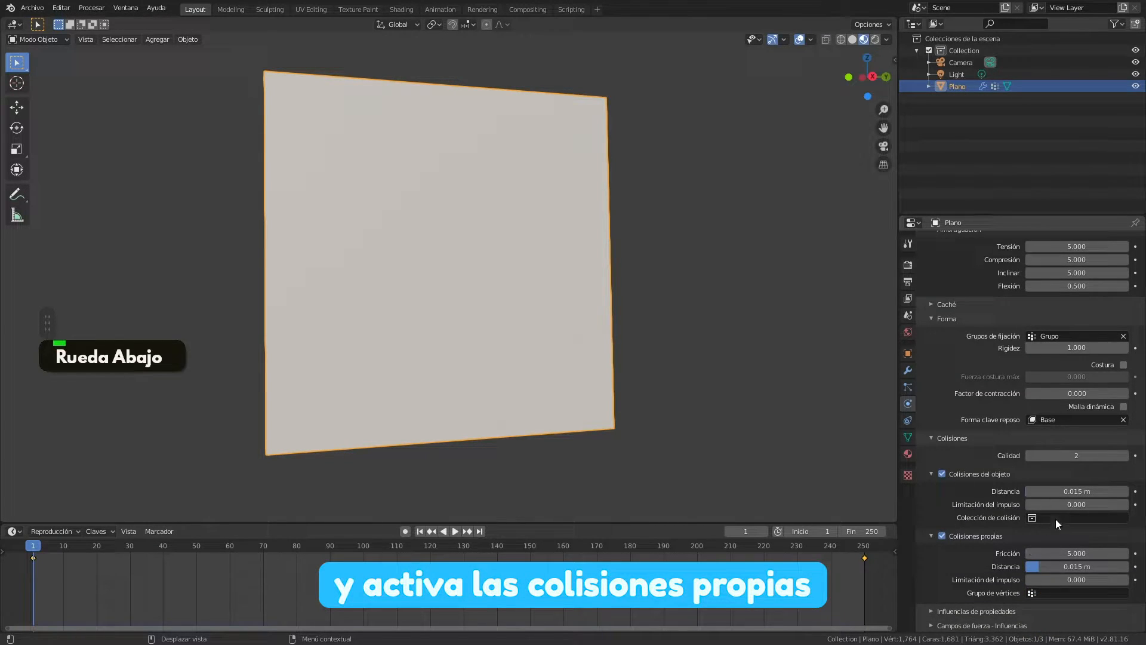
# - Add a new material to the plane with a blue base color of hue 0.566, saturation 1.000 and value 0.906
pyautogui.click(909, 454)
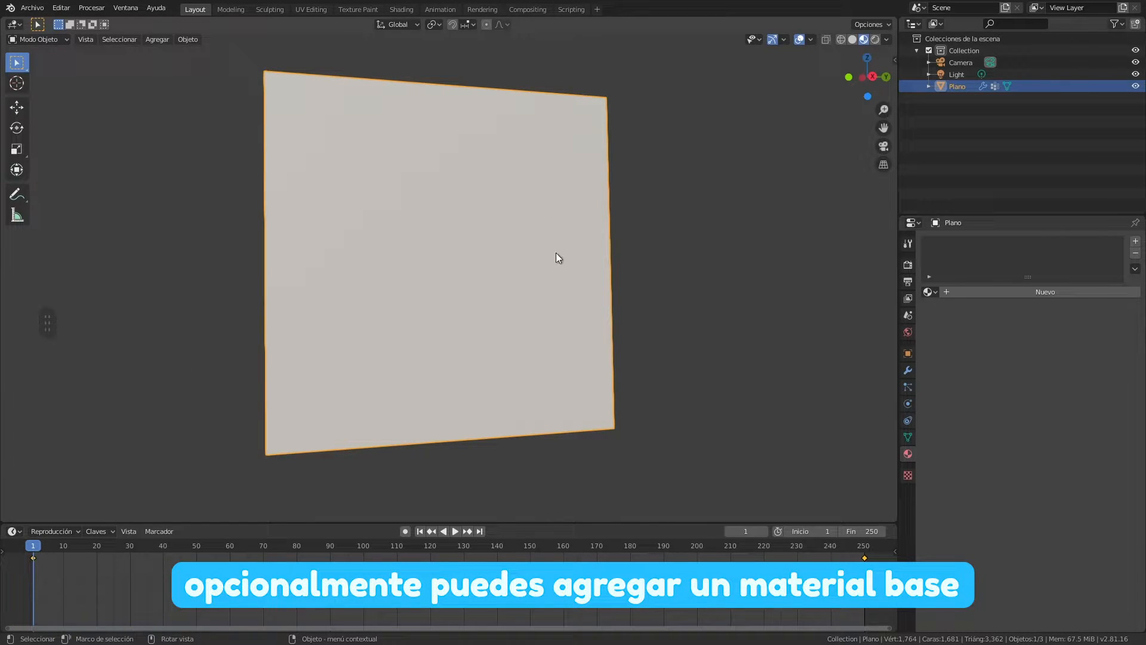
pyautogui.click(1015, 293)
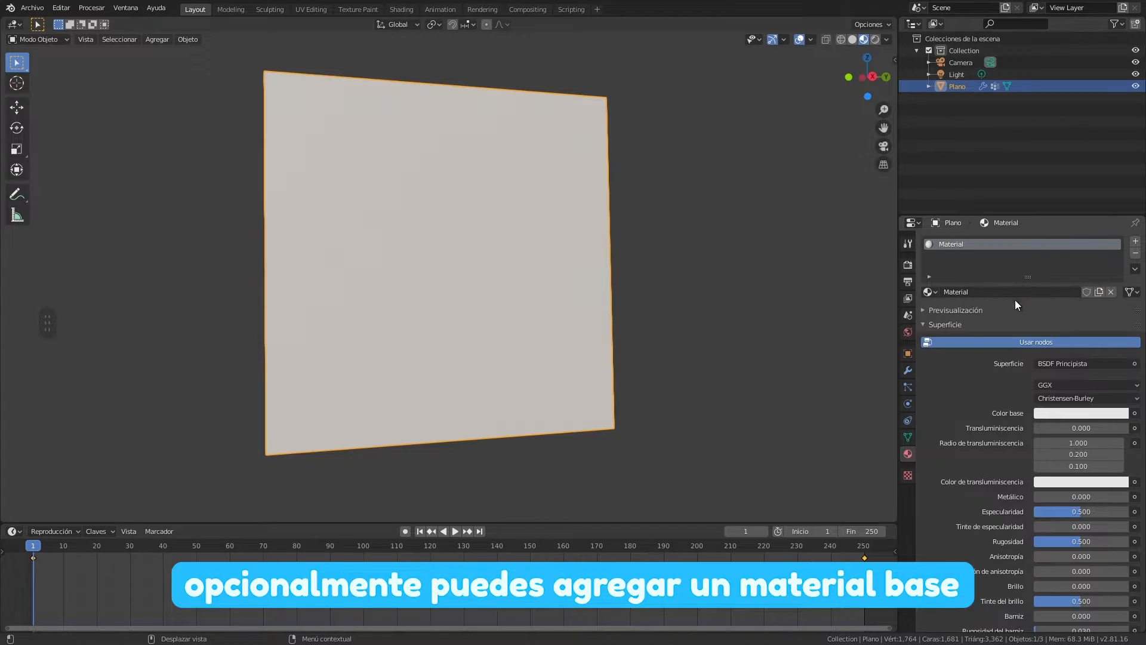
pyautogui.click(1062, 413)
pyautogui.moveTo(1068, 283); pyautogui.dragTo(1083, 244)
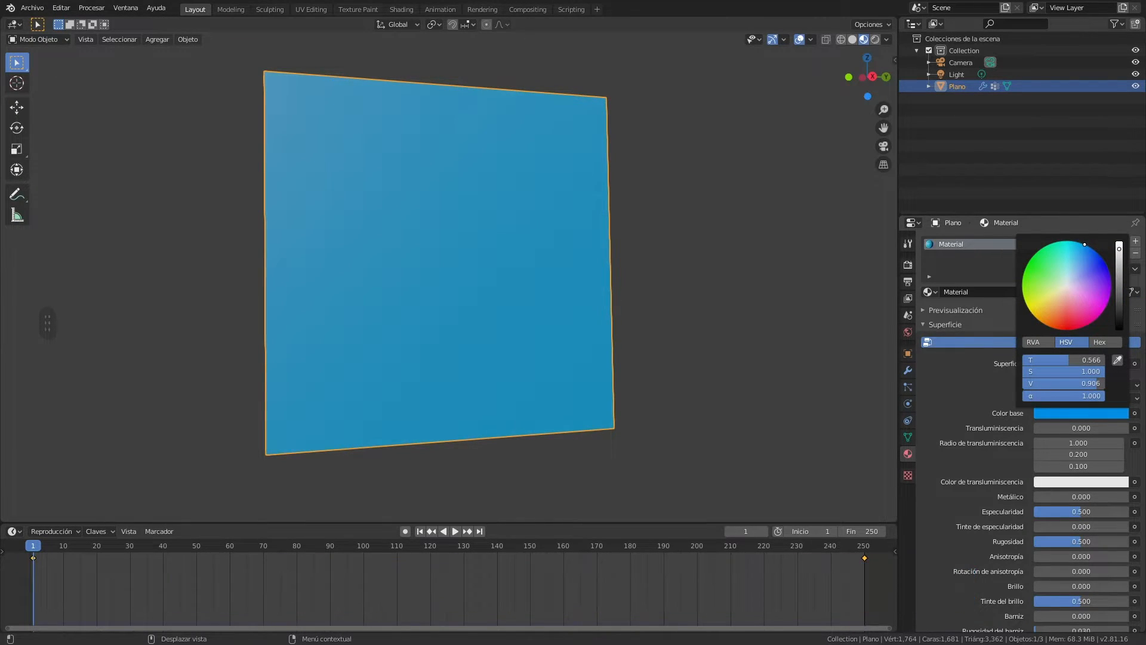
# - Play the blue curtain's cloth simulation, stop it, and go to frame 250 to inspect the gathered folds from above
pyautogui.click(456, 531)
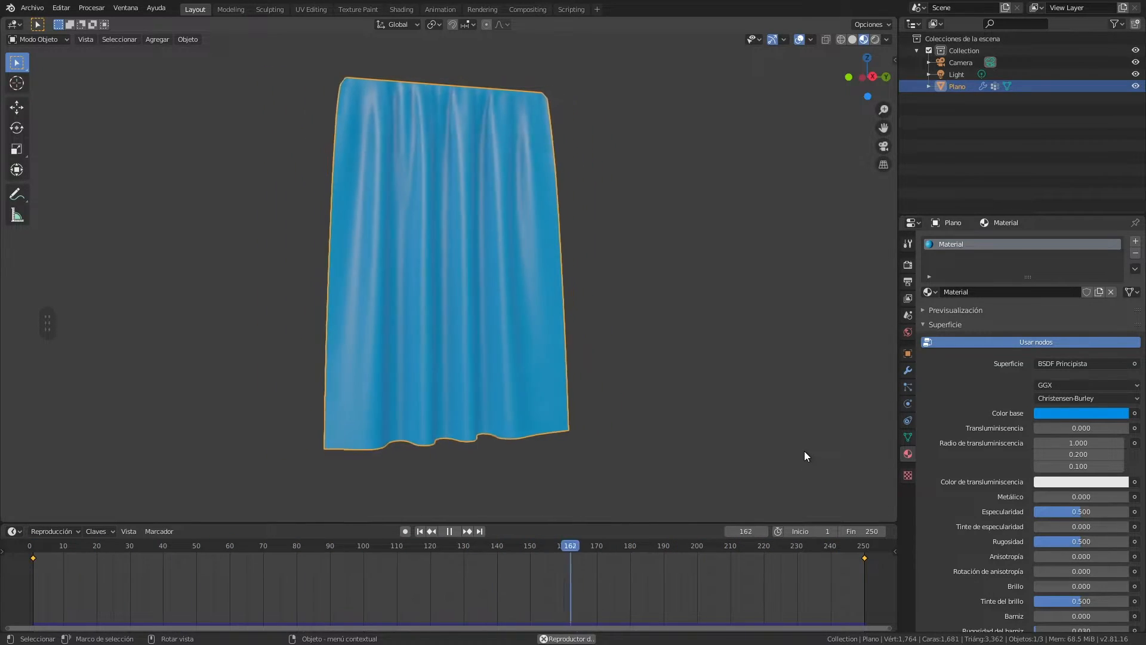
pyautogui.press('space')
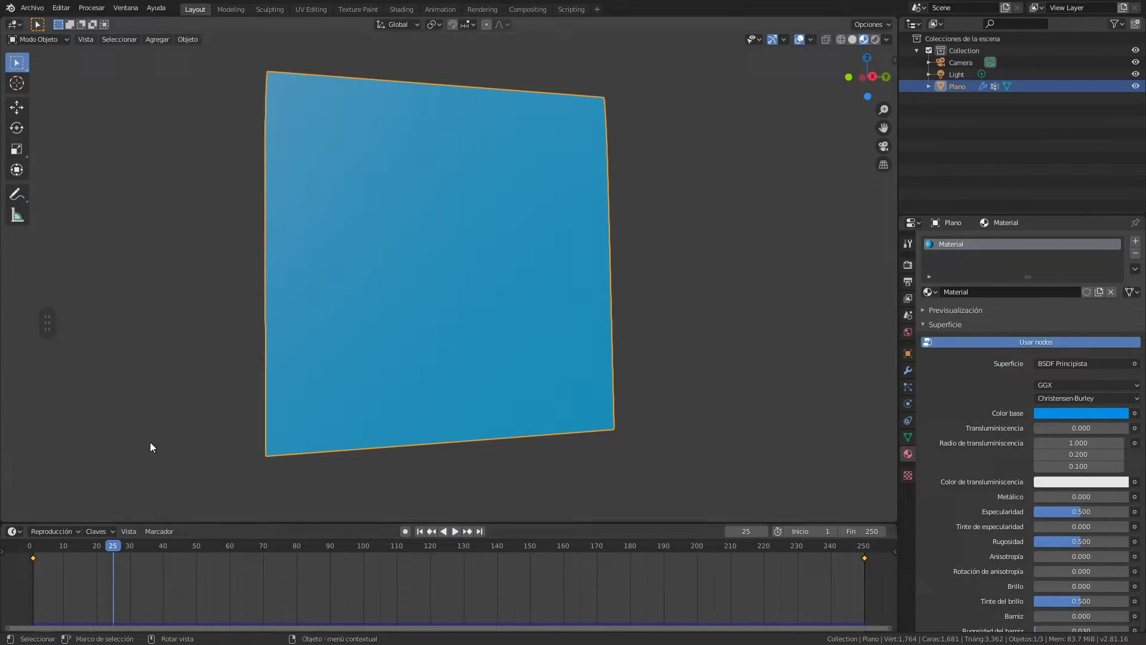
pyautogui.moveTo(113, 550); pyautogui.dragTo(864, 557)
pyautogui.moveTo(485, 288); pyautogui.dragTo(544, 387, button='middle')
pyautogui.scroll(2, 435, 128)
pyautogui.moveTo(435, 128); pyautogui.dragTo(460, 249, button='middle')
pyautogui.scroll(1, 460, 249)
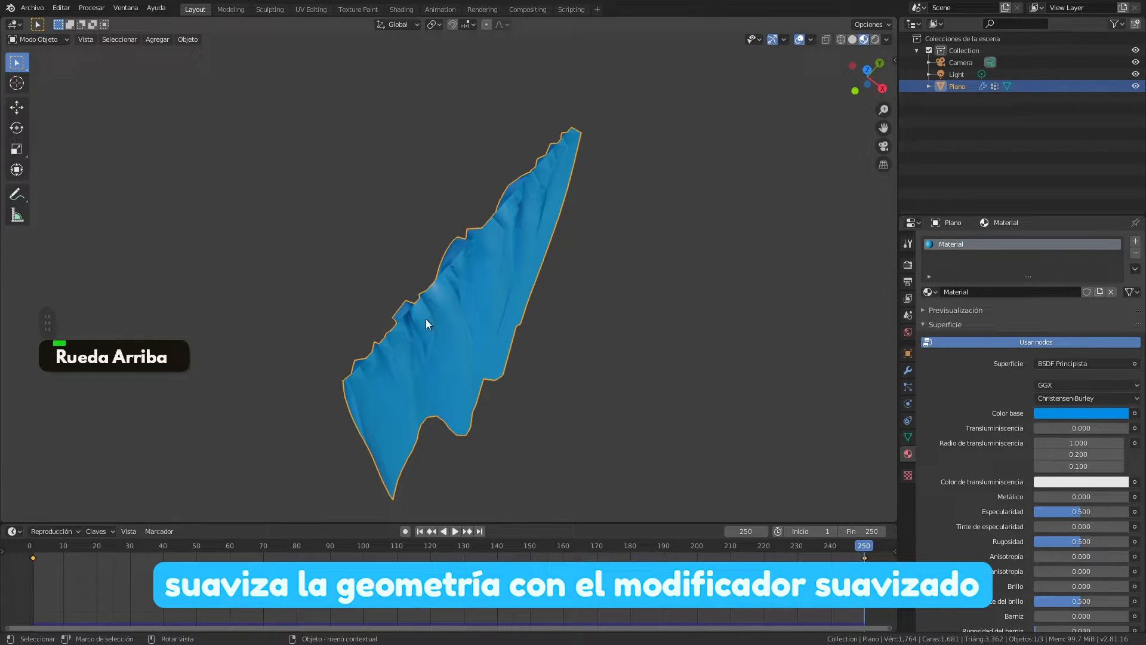
# - Add a Smooth (Suavizado) modifier to the curtain and set its repeat count to 5
pyautogui.click(907, 370)
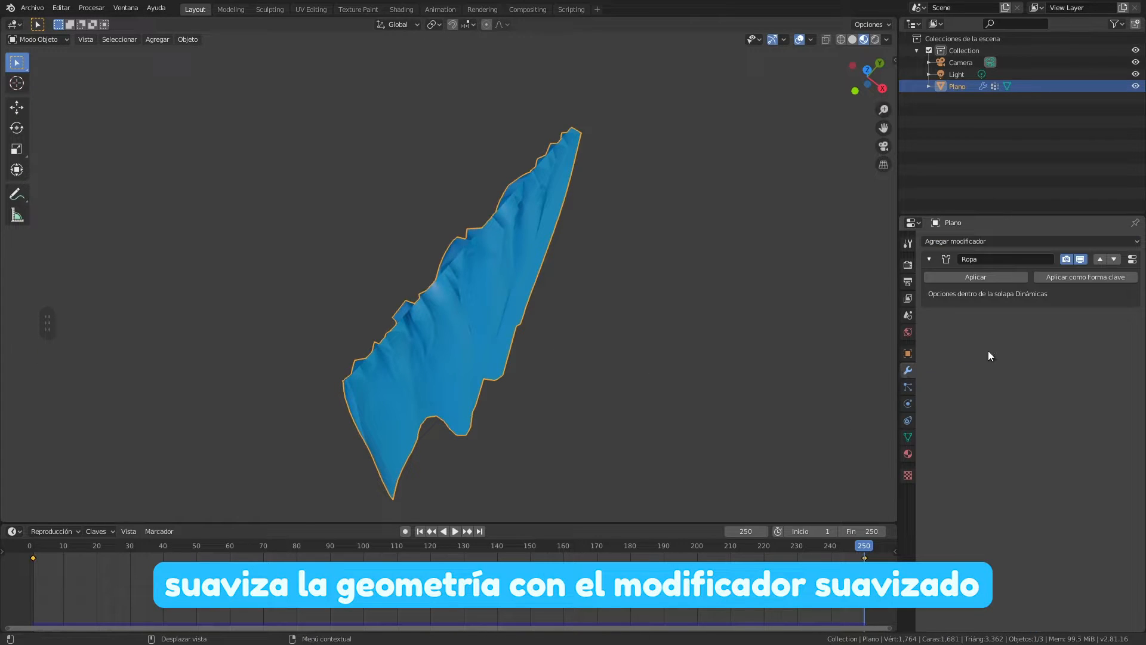
pyautogui.click(987, 240)
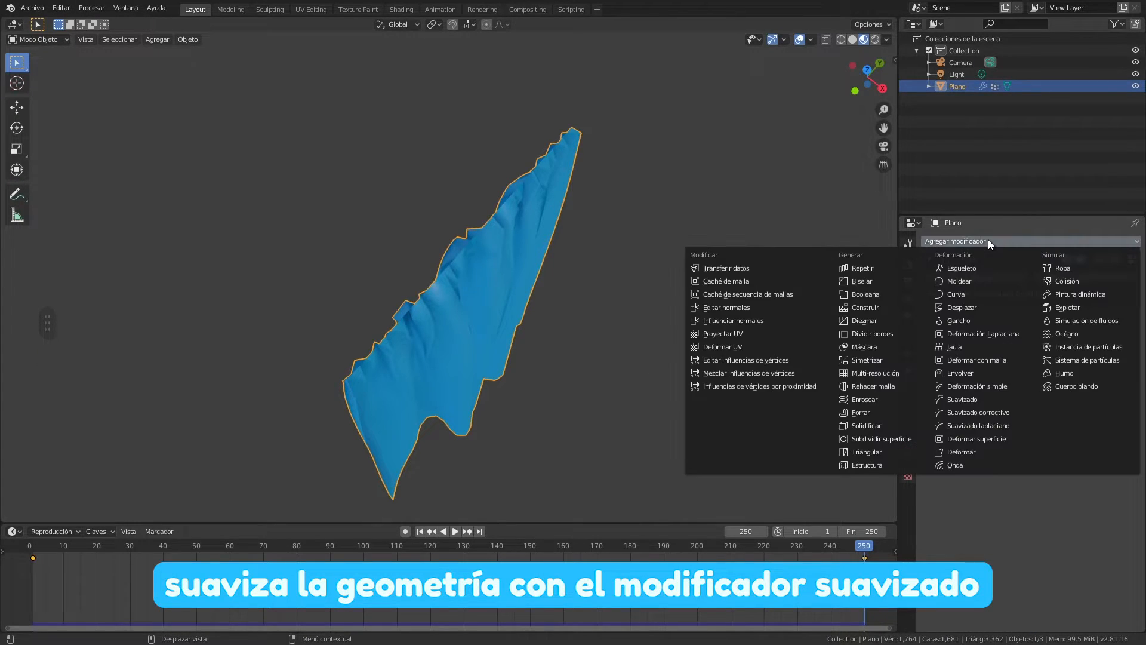
pyautogui.click(975, 400)
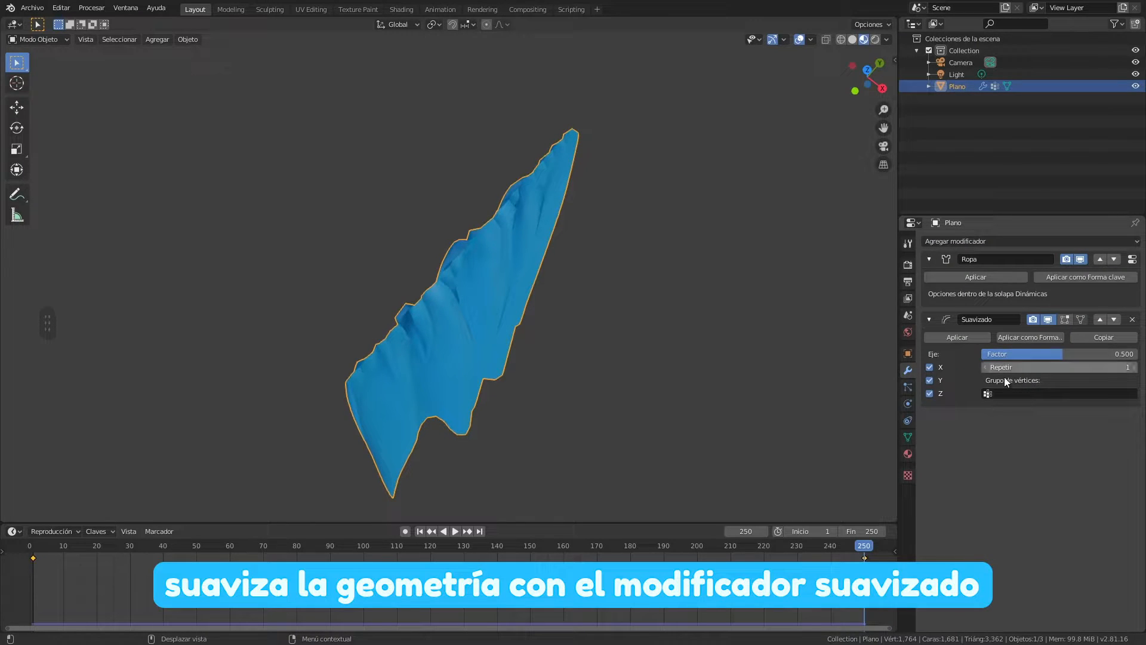
pyautogui.moveTo(1014, 368)
pyautogui.mouseDown()
pyautogui.moveTo(1060, 369)
pyautogui.moveTo(1002, 368)
pyautogui.moveTo(1015, 368)
pyautogui.mouseUp()
# - Compare the curtain with and without smoothing by toggling the Smooth modifier's viewport display, leaving it on
pyautogui.moveTo(618, 305); pyautogui.dragTo(417, 171, button='middle')
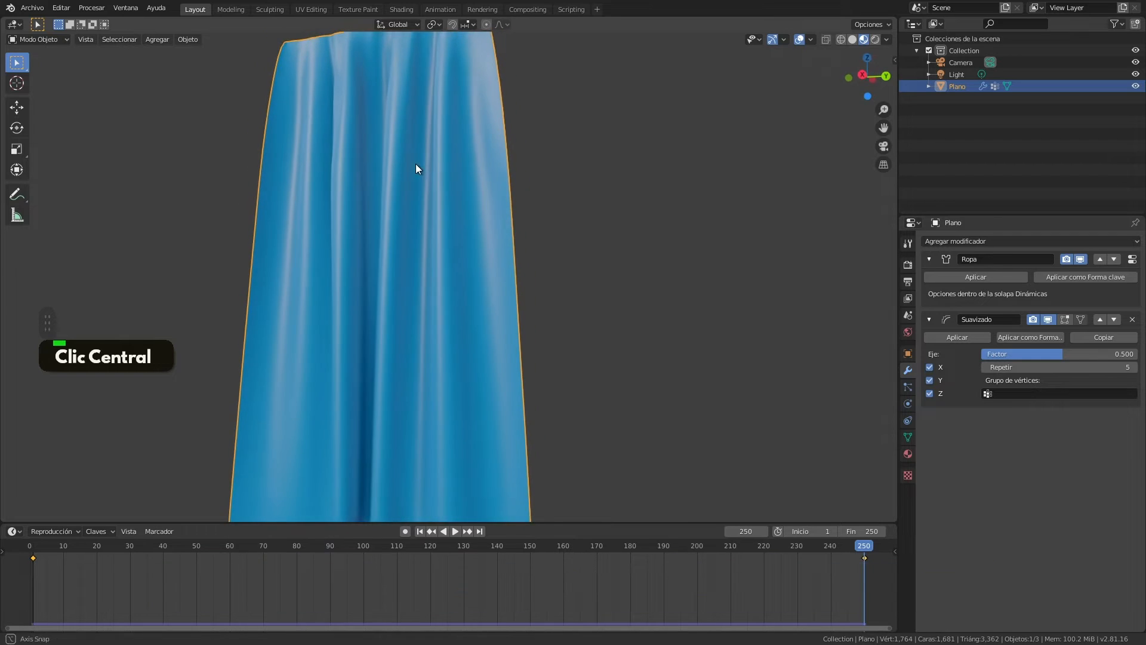
pyautogui.scroll(-2, 416, 217)
pyautogui.keyDown('shift'); pyautogui.moveTo(407, 274); pyautogui.dragTo(462, 267, button='middle'); pyautogui.keyUp('shift')
pyautogui.click(1048, 318)
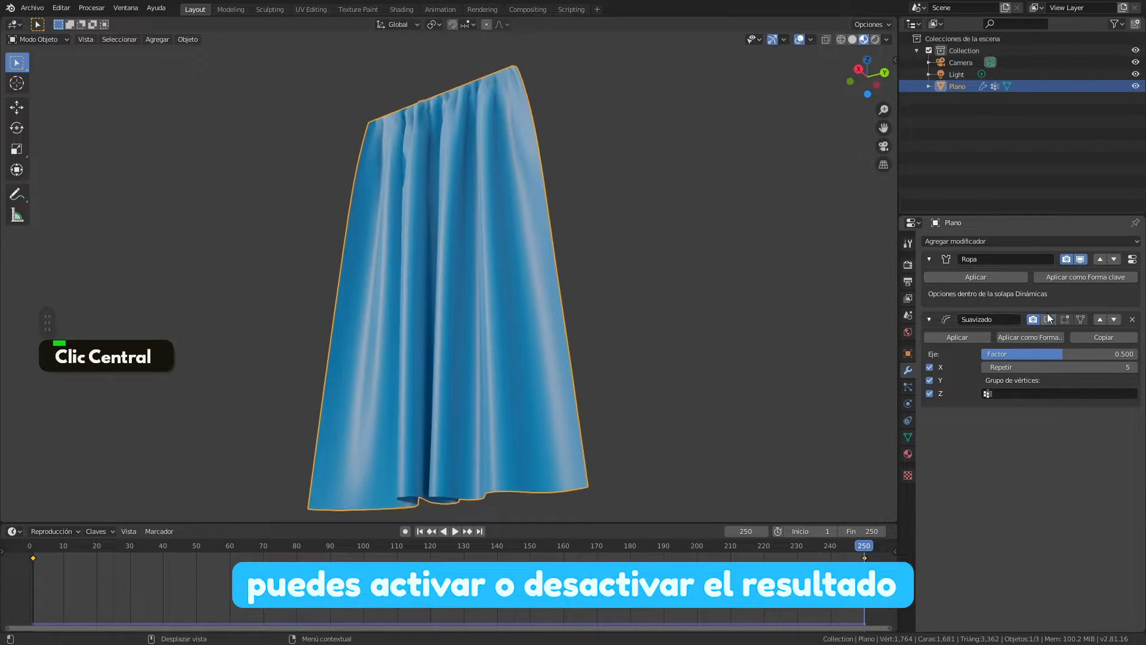
pyautogui.click(1049, 319)
pyautogui.click(1048, 319)
pyautogui.click(1049, 318)
pyautogui.click(1049, 319)
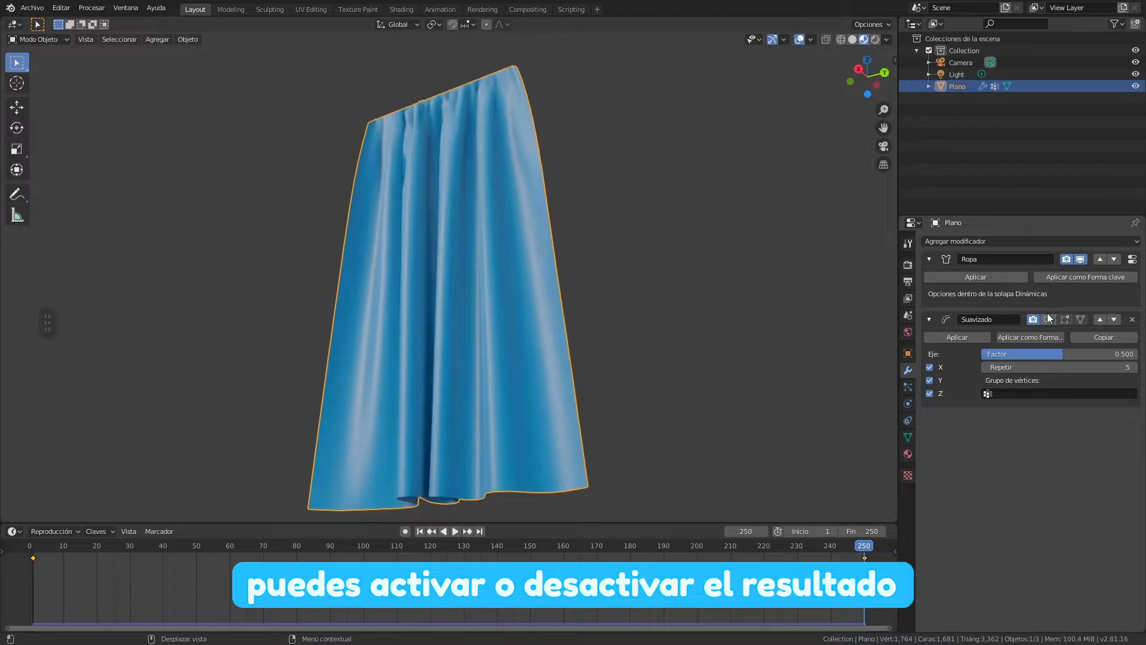
pyautogui.click(1049, 318)
pyautogui.moveTo(492, 324); pyautogui.dragTo(490, 378, button='middle')
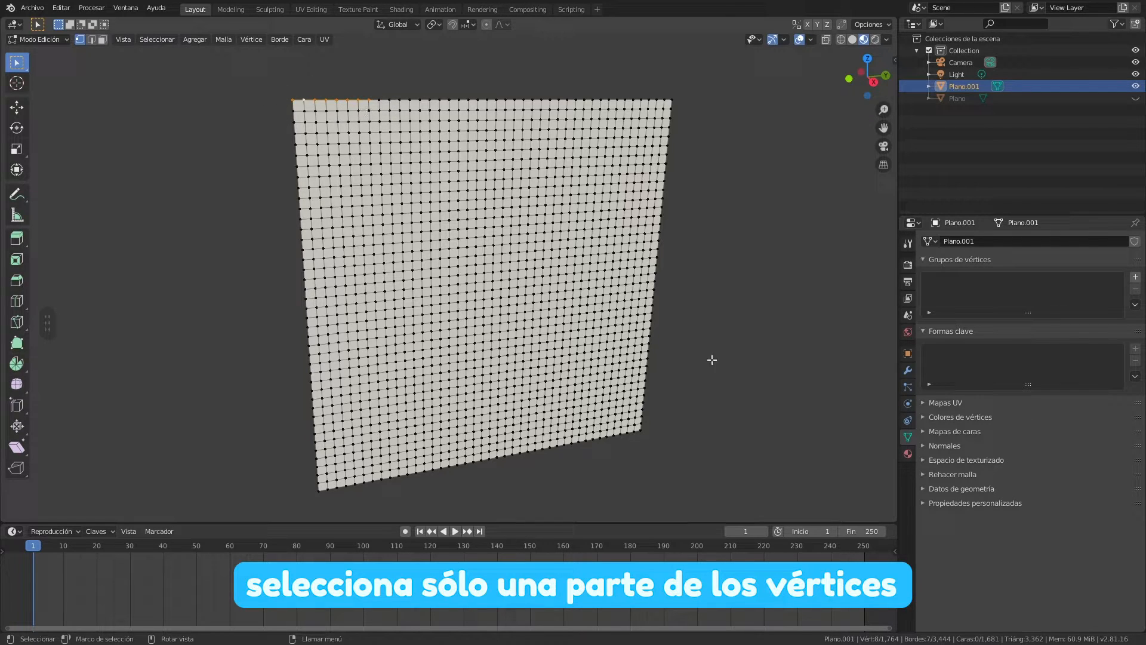
# - Assign the selected corner vertices of the second plane's upper edge to a new vertex group, and add base and second shape keys at value 1
pyautogui.click(1136, 278)
pyautogui.click(955, 351)
pyautogui.press('Tab')
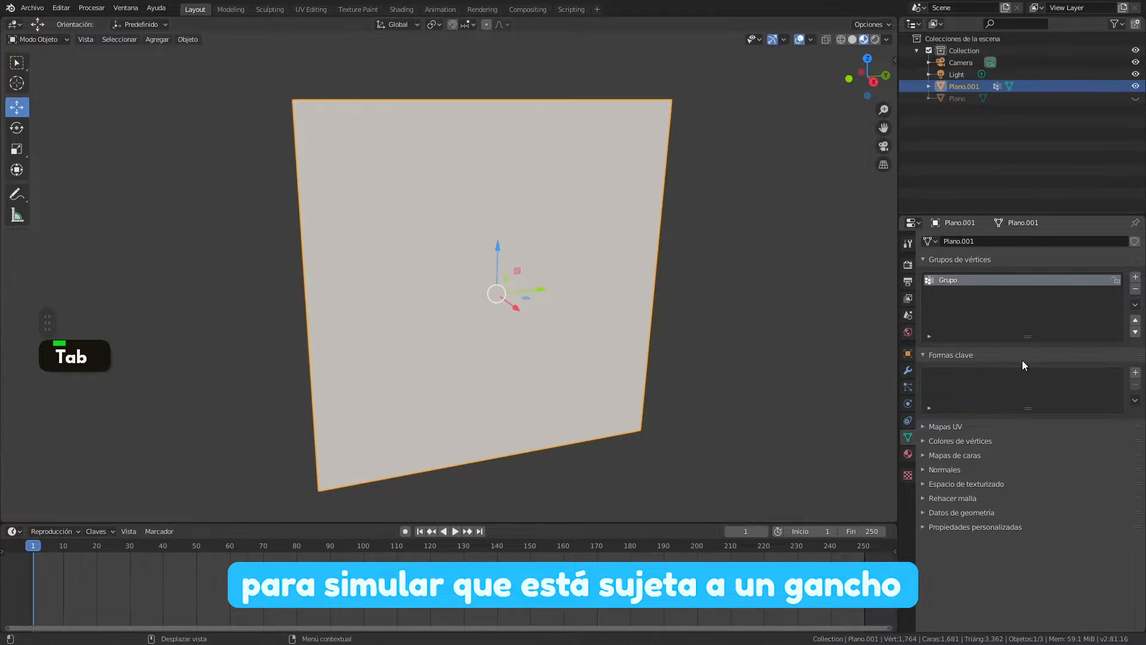
pyautogui.click(1135, 373)
pyautogui.click(1135, 373)
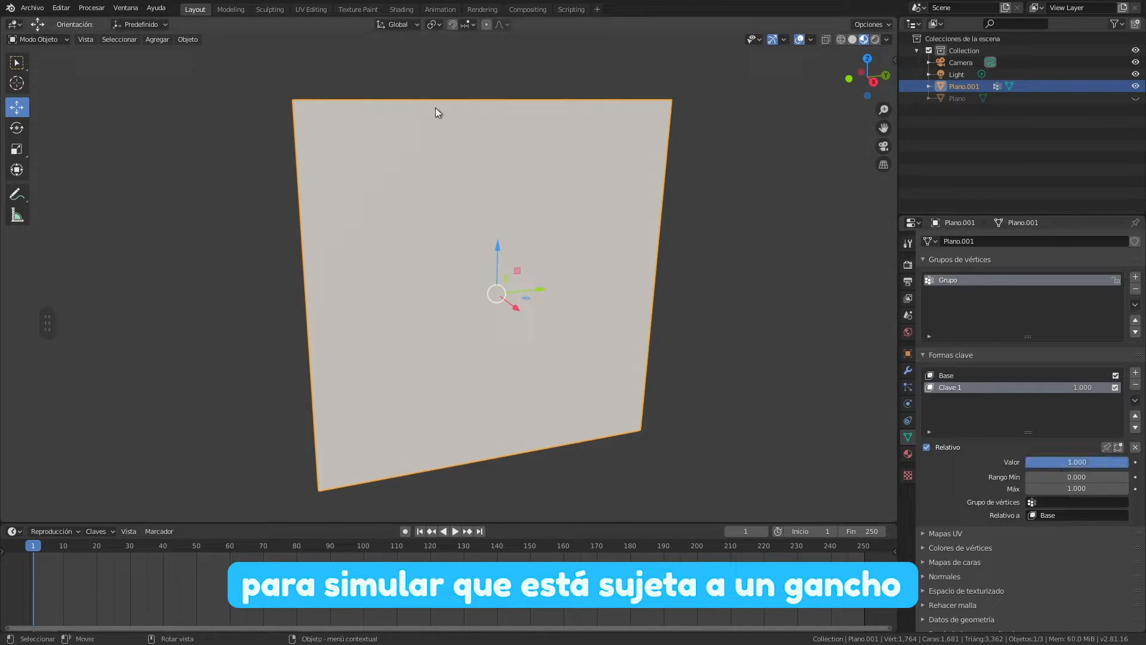
# - Scale the selected upper-edge vertices inward along Y in the second shape key until they are tightly bunched
pyautogui.press('Tab')
pyautogui.click(16, 149)
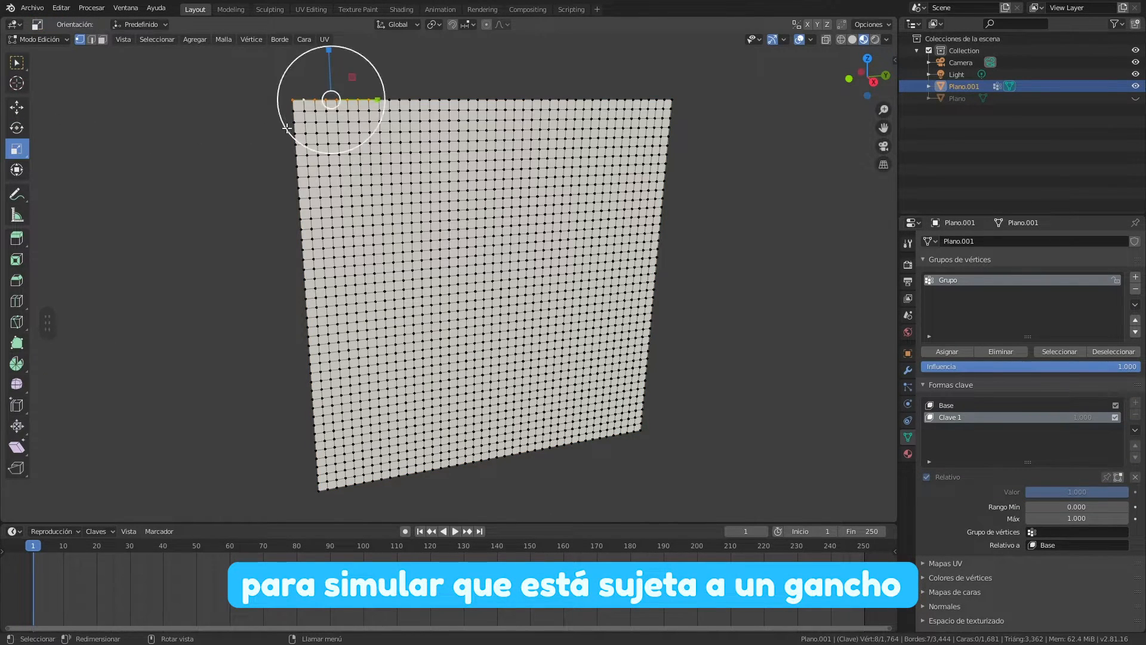
pyautogui.moveTo(385, 99); pyautogui.dragTo(340, 100)
pyautogui.moveTo(379, 98); pyautogui.dragTo(383, 99)
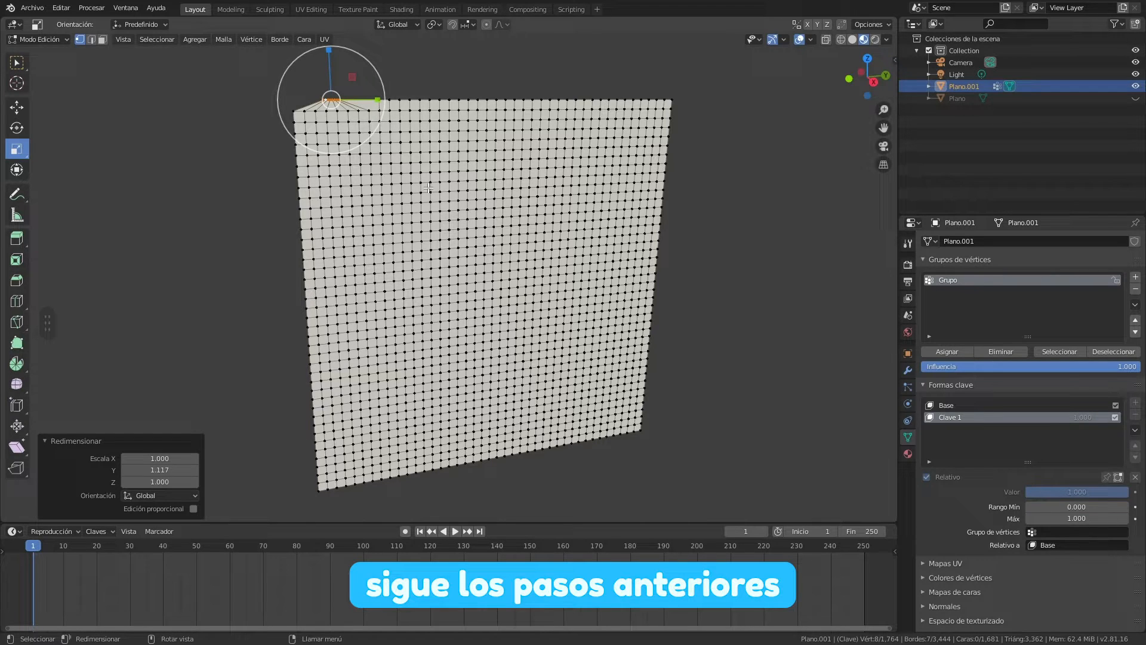
# - Return to Object Mode and keyframe the second shape key's value at 0 on frame 1 and at 1 on frame 250
pyautogui.press('Tab')
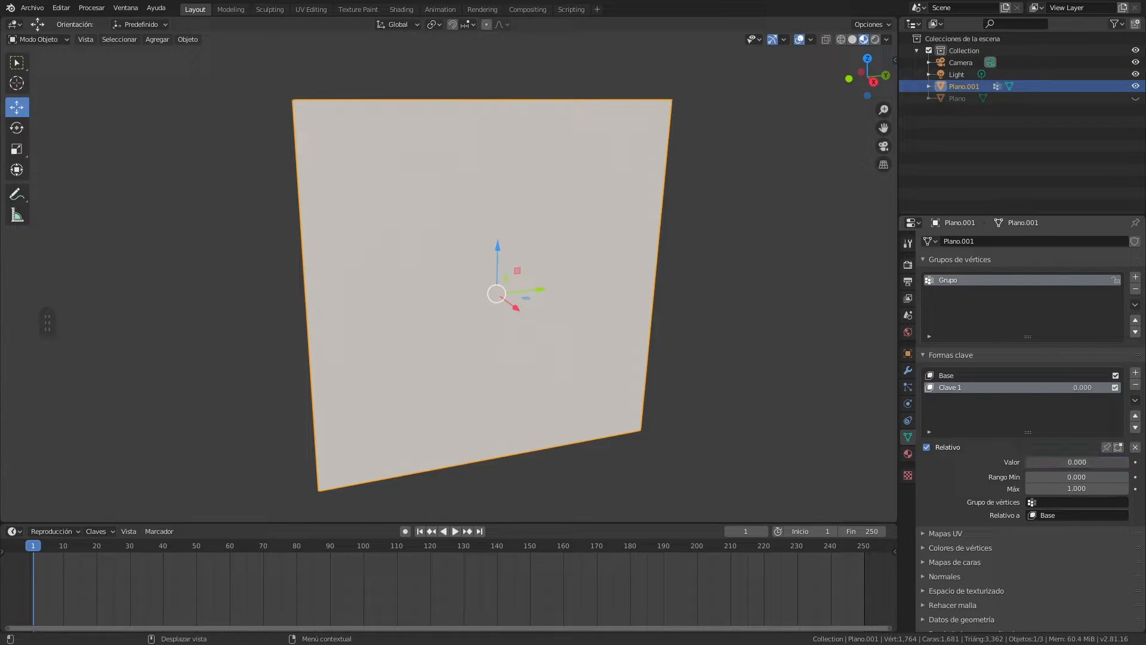
pyautogui.click(864, 547)
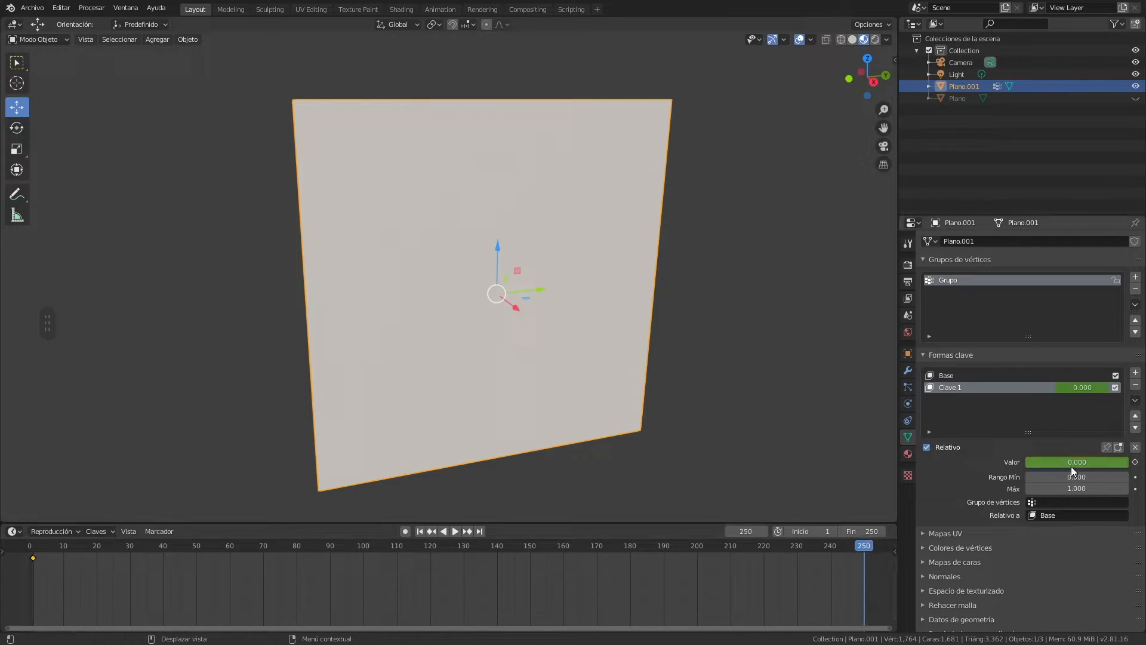
pyautogui.click(1135, 462)
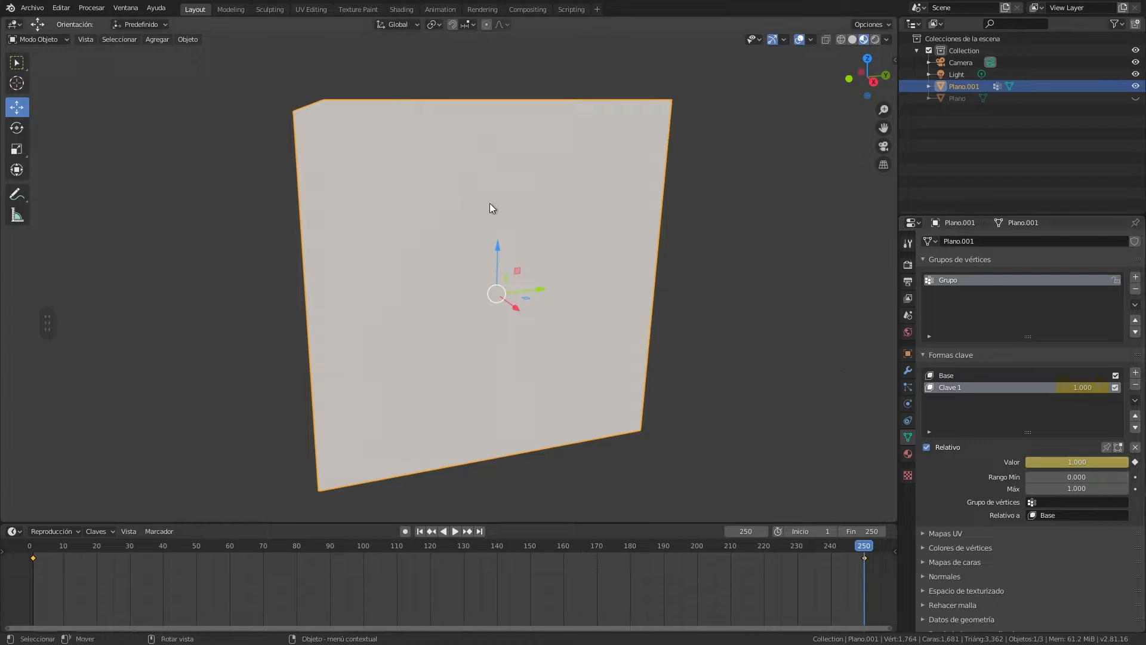
# - Add cloth physics to the second plane, return to frame 1, and set the pin group to Grupo
pyautogui.click(908, 404)
pyautogui.click(980, 282)
pyautogui.press('space')
pyautogui.click(32, 554)
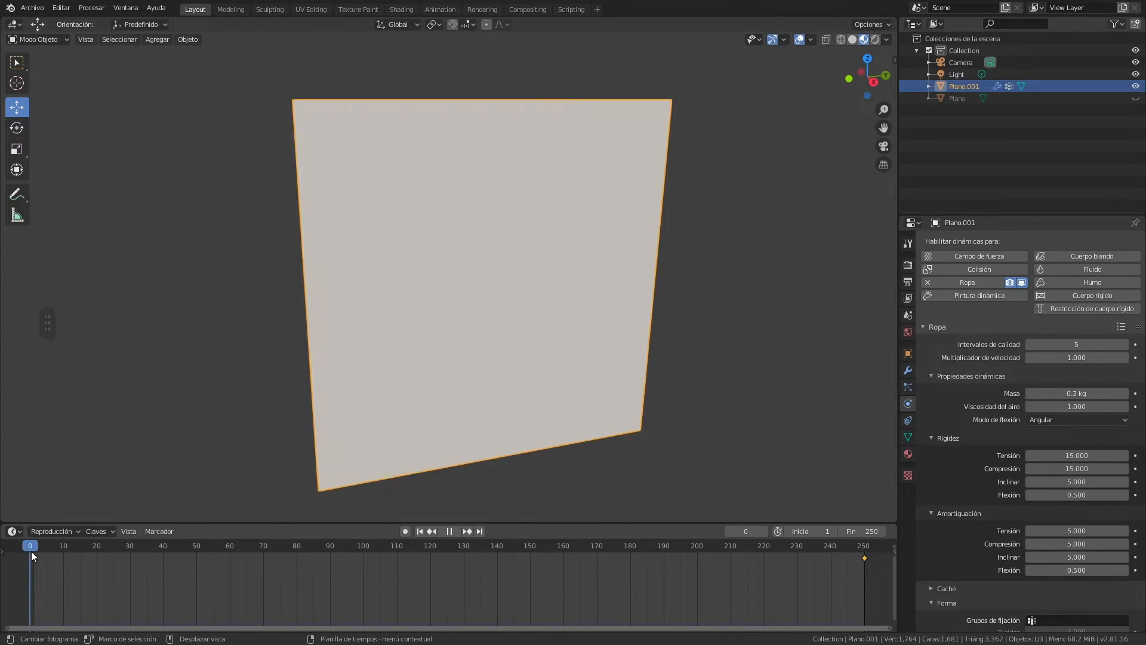
pyautogui.scroll(-3, 936, 492)
pyautogui.click(1039, 479)
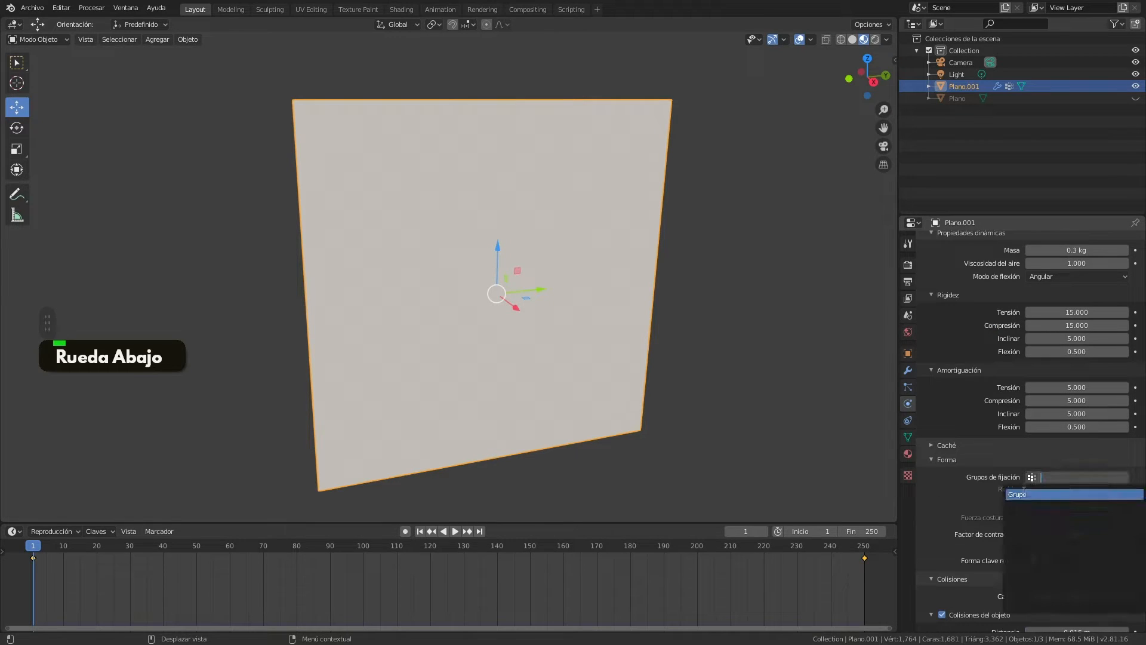
pyautogui.click(1038, 493)
# - Enable self-collisions for the second plane's cloth
pyautogui.scroll(-1, 957, 500)
pyautogui.scroll(-2, 955, 513)
pyautogui.click(942, 583)
pyautogui.scroll(-2, 948, 499)
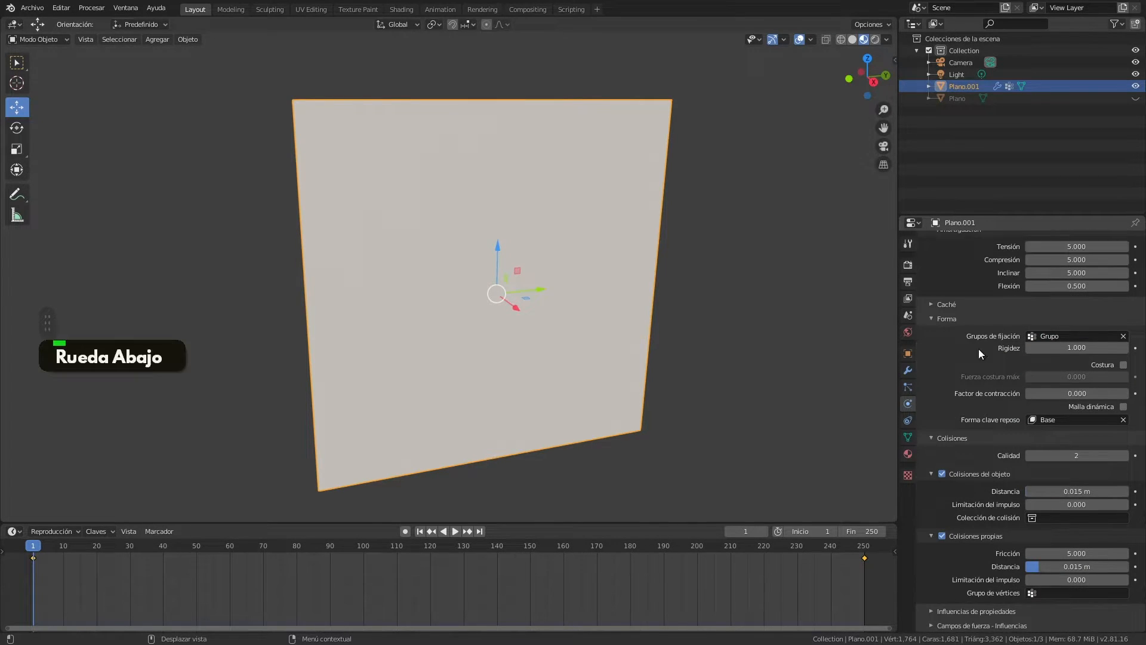
# - Give the second plane a new material with an orange base color of hue 0.048, saturation 0.907 and value 0.906
pyautogui.click(908, 454)
pyautogui.click(1036, 292)
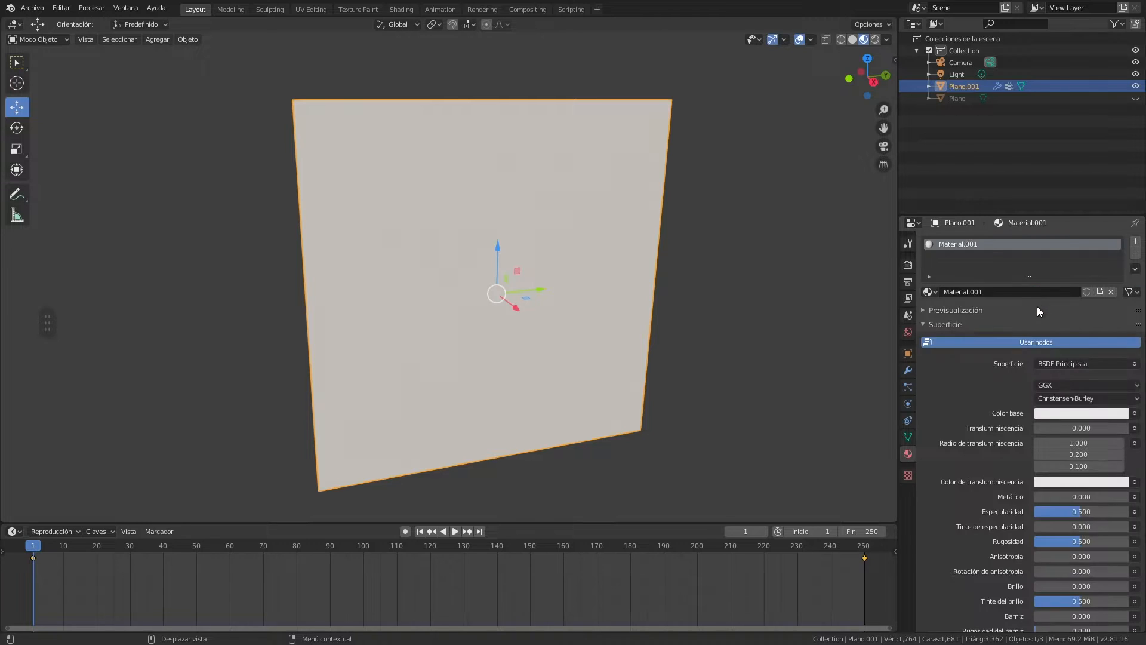
pyautogui.click(1066, 412)
pyautogui.click(1054, 324)
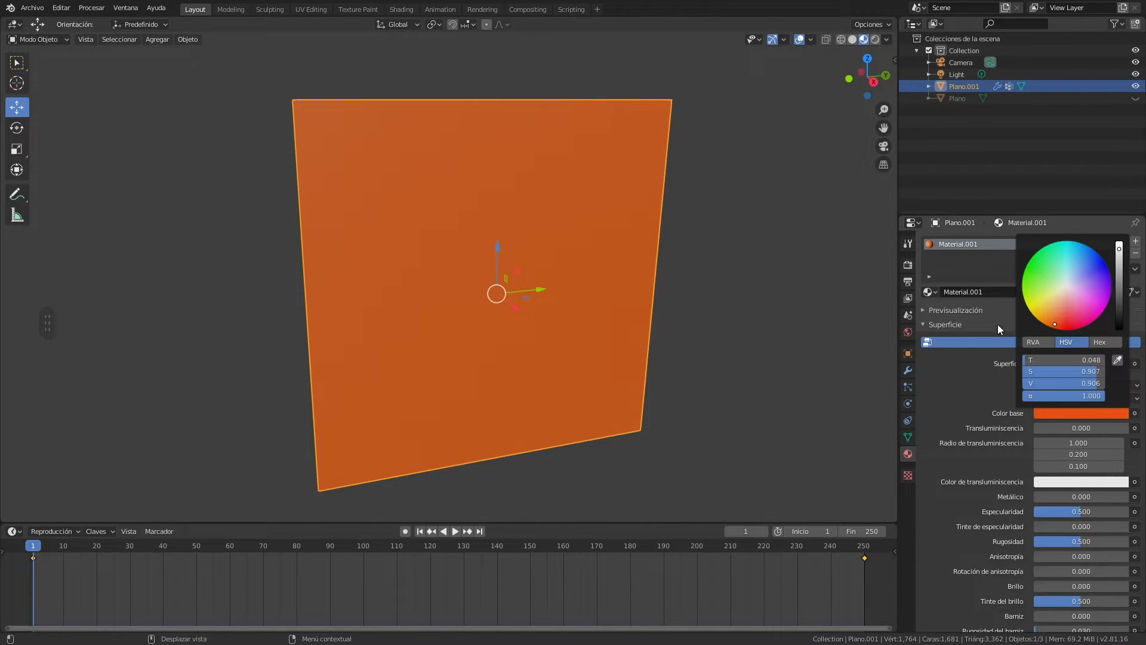
# - Play the orange cloth's simulation, stop it on frame 250, and inspect the hanging folds from several angles
pyautogui.moveTo(758, 385); pyautogui.dragTo(654, 356, button='middle')
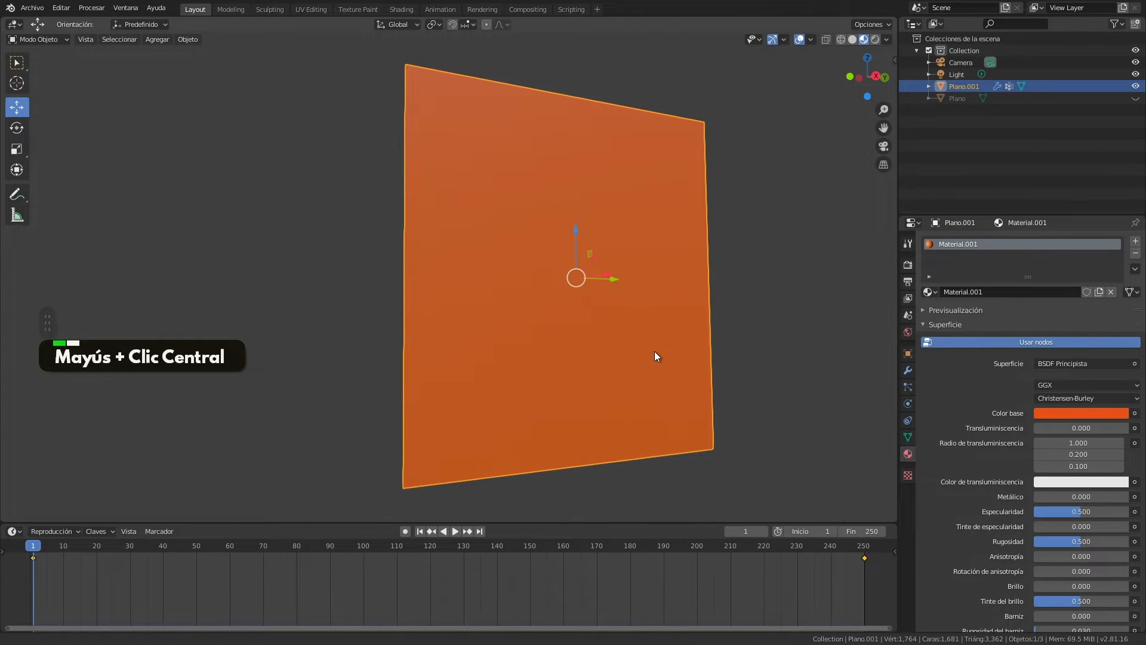
pyautogui.click(456, 531)
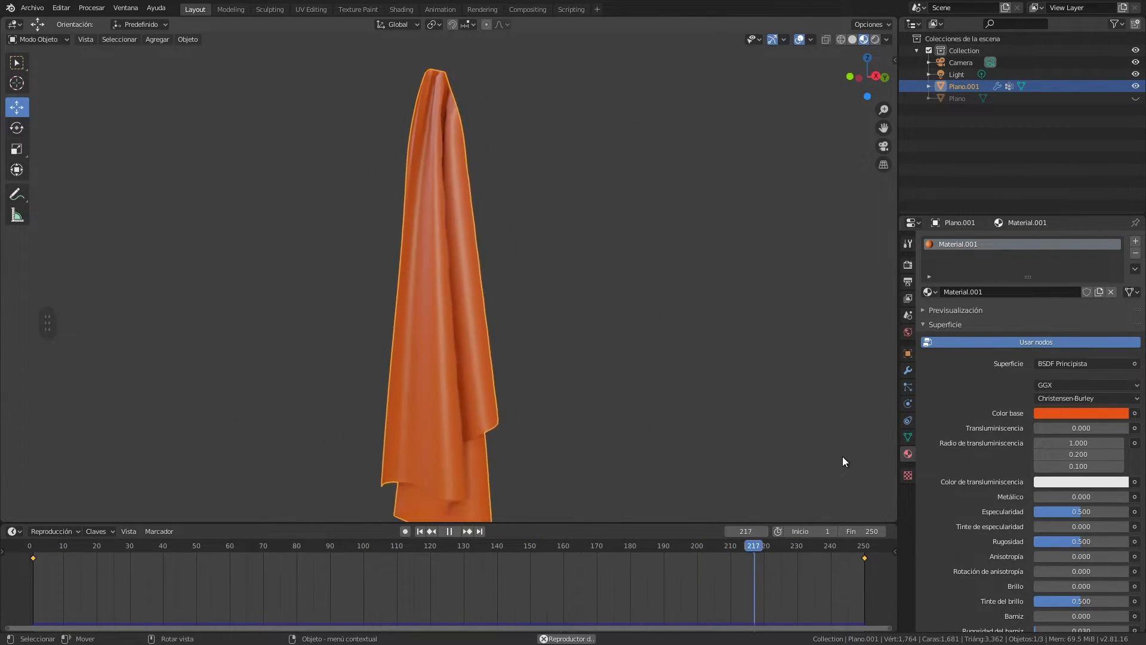
pyautogui.click(456, 532)
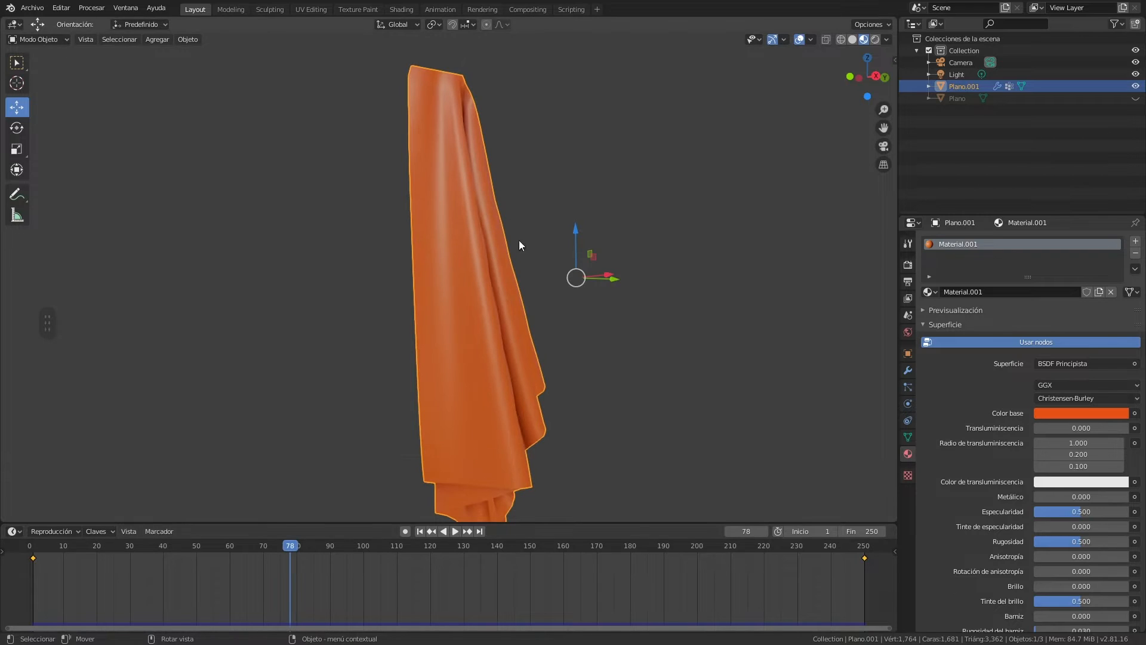
pyautogui.click(845, 544)
pyautogui.press('space')
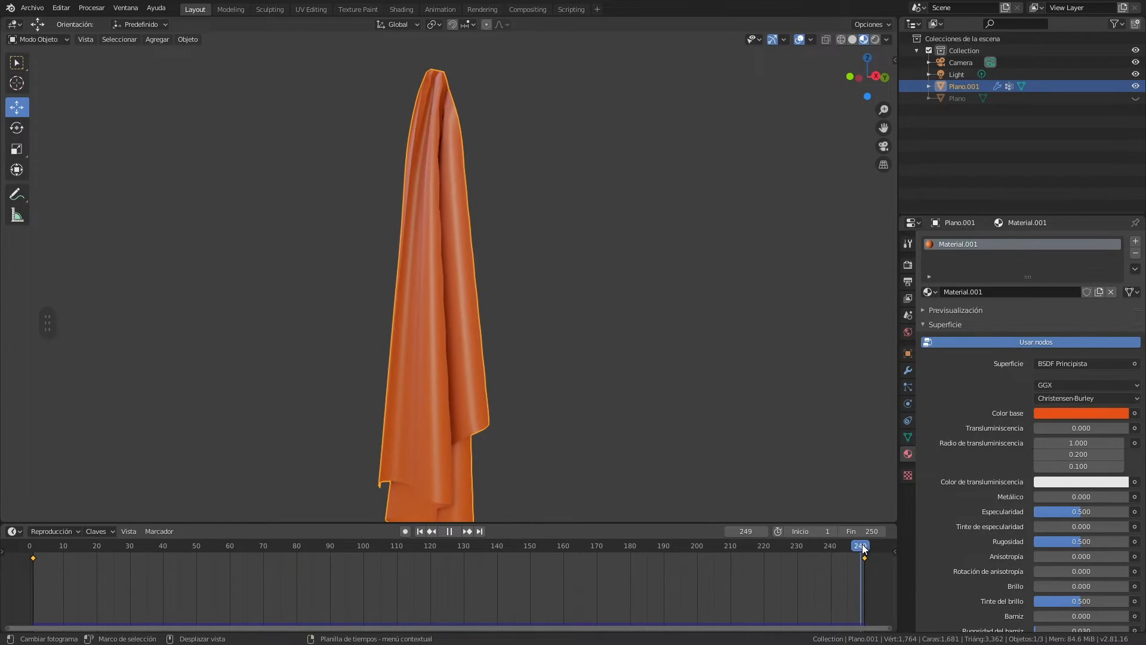
pyautogui.moveTo(866, 548); pyautogui.dragTo(863, 549)
pyautogui.moveTo(513, 236); pyautogui.dragTo(505, 188, button='middle')
pyautogui.moveTo(493, 306); pyautogui.dragTo(513, 361, button='middle')
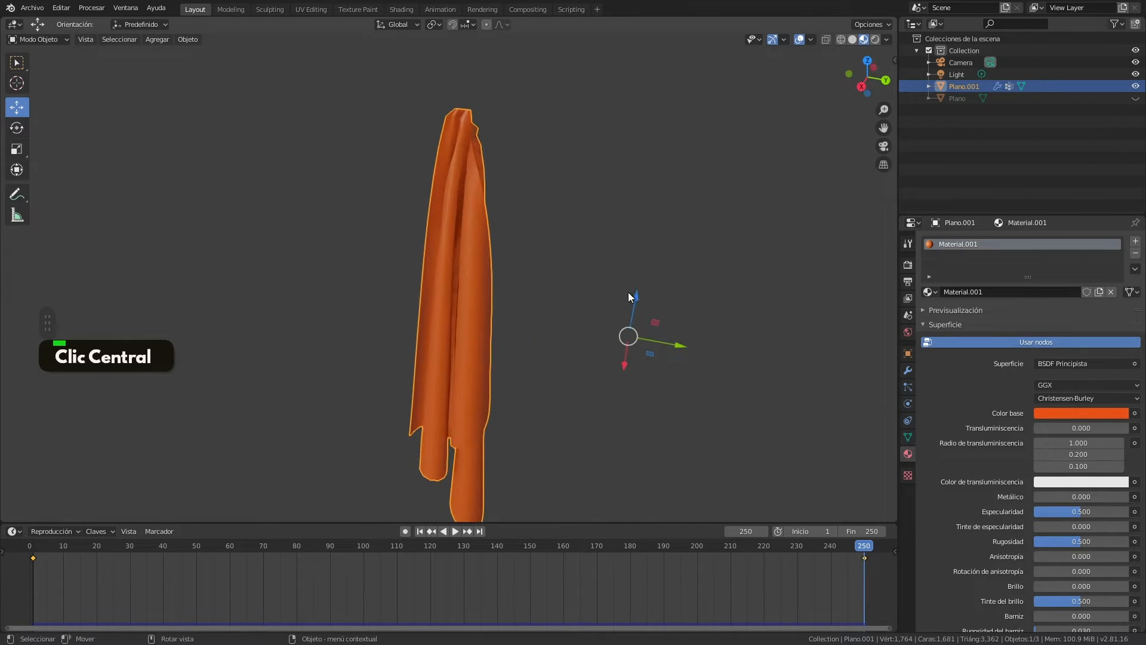
# - Add a Smooth (Suavizado) modifier to the orange cloth and set its Repetir value to 4
pyautogui.click(908, 370)
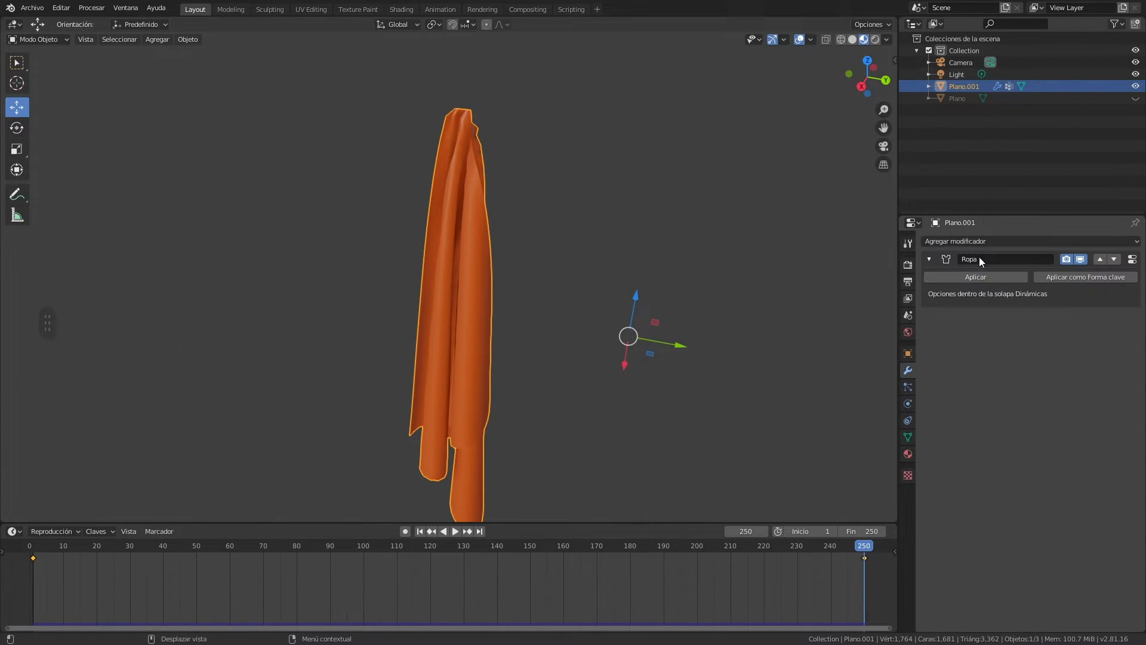
pyautogui.click(973, 239)
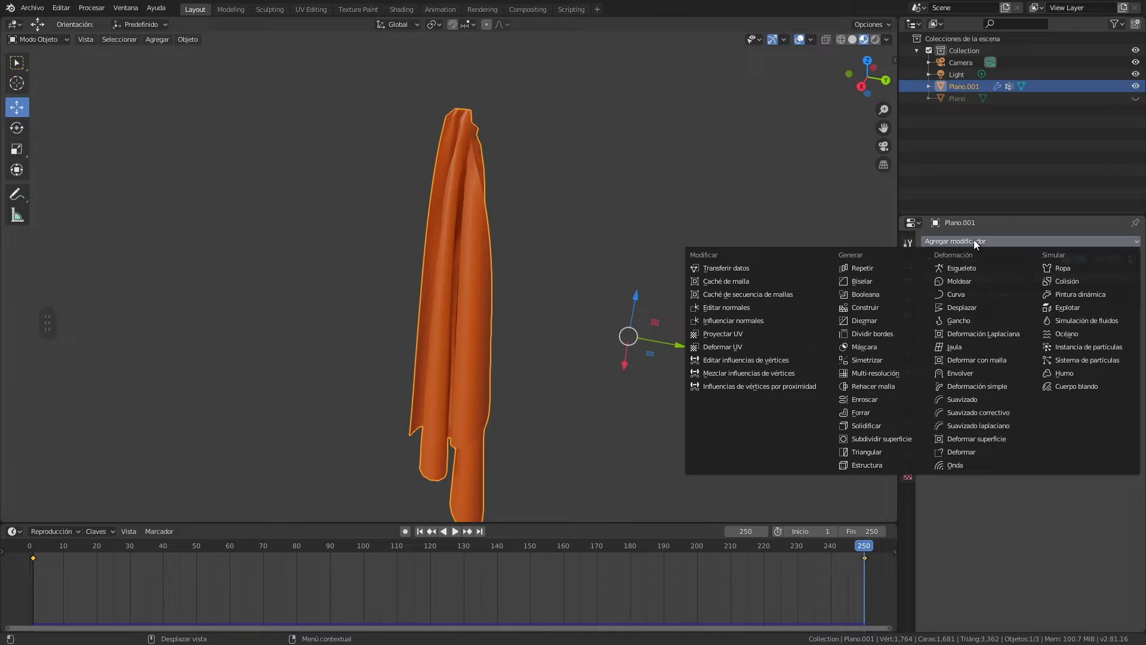
pyautogui.click(966, 396)
pyautogui.moveTo(778, 352); pyautogui.dragTo(577, 236, button='middle')
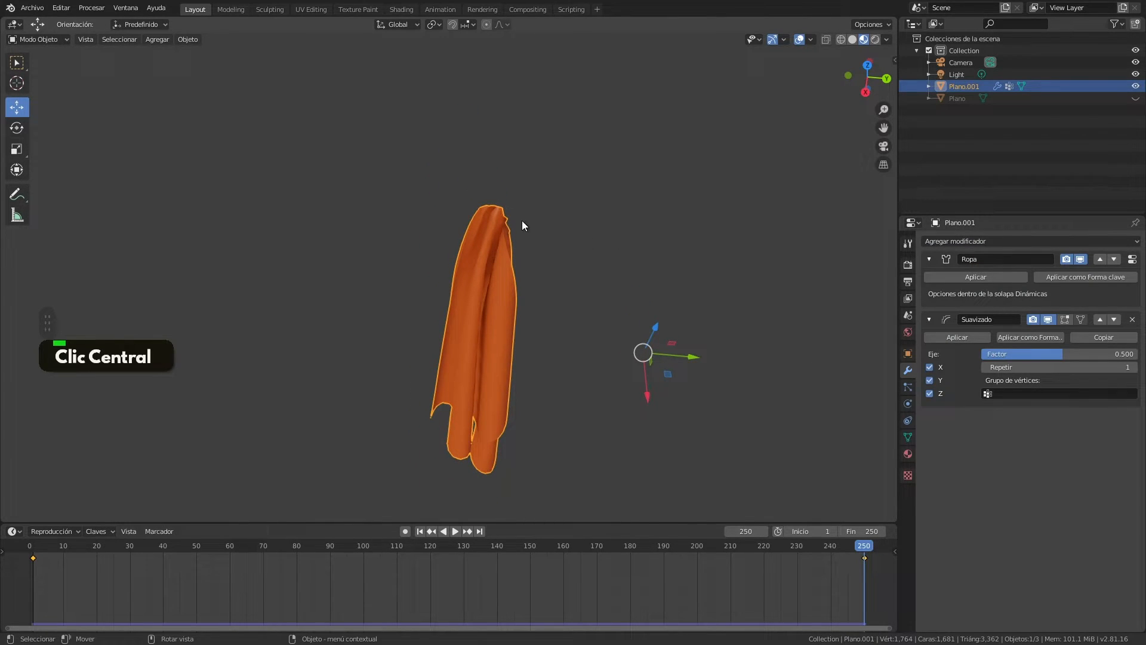
pyautogui.scroll(2, 516, 183)
pyautogui.moveTo(514, 185); pyautogui.dragTo(486, 160, button='middle')
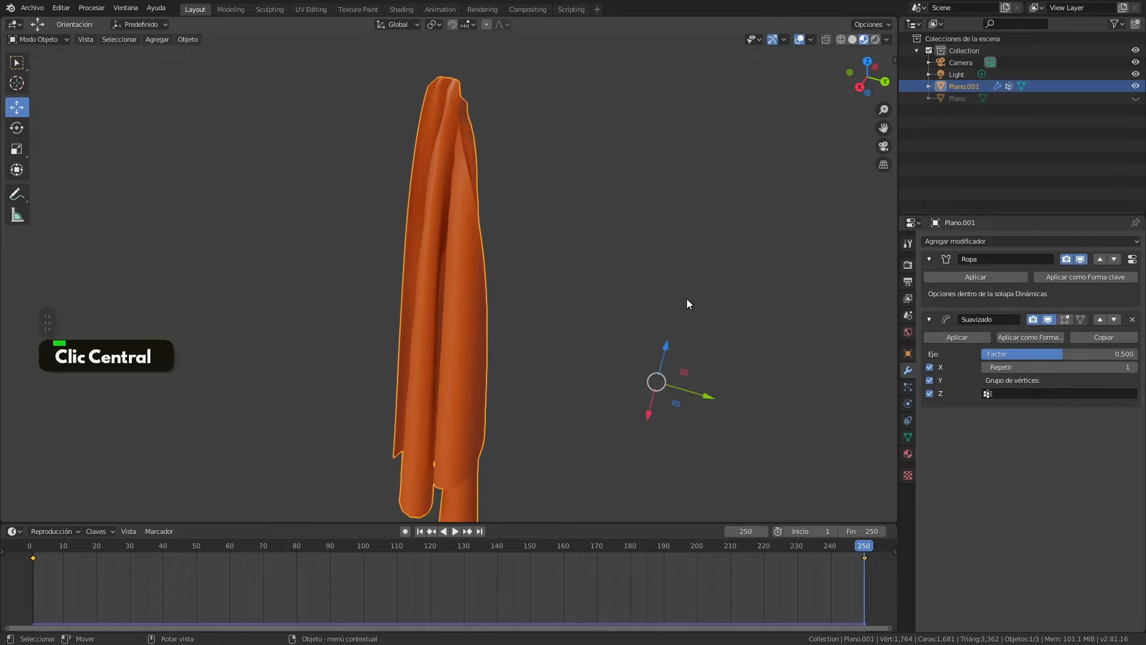
pyautogui.moveTo(1001, 366); pyautogui.dragTo(1027, 366)
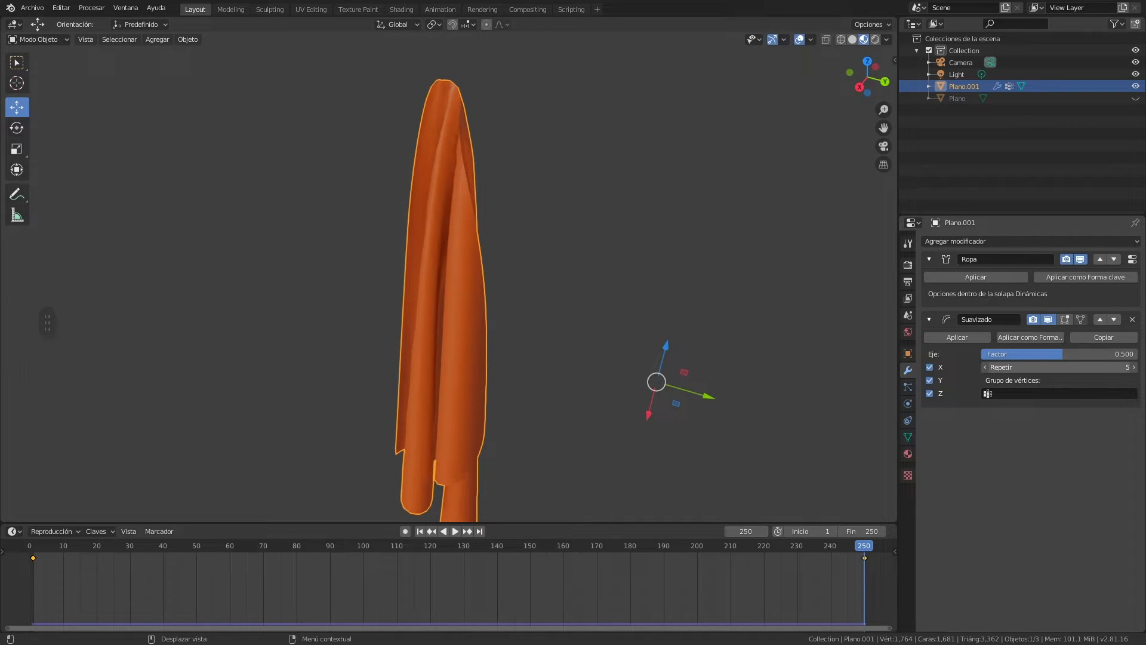
pyautogui.moveTo(542, 298); pyautogui.dragTo(628, 295, button='middle')
pyautogui.scroll(-1, 539, 265)
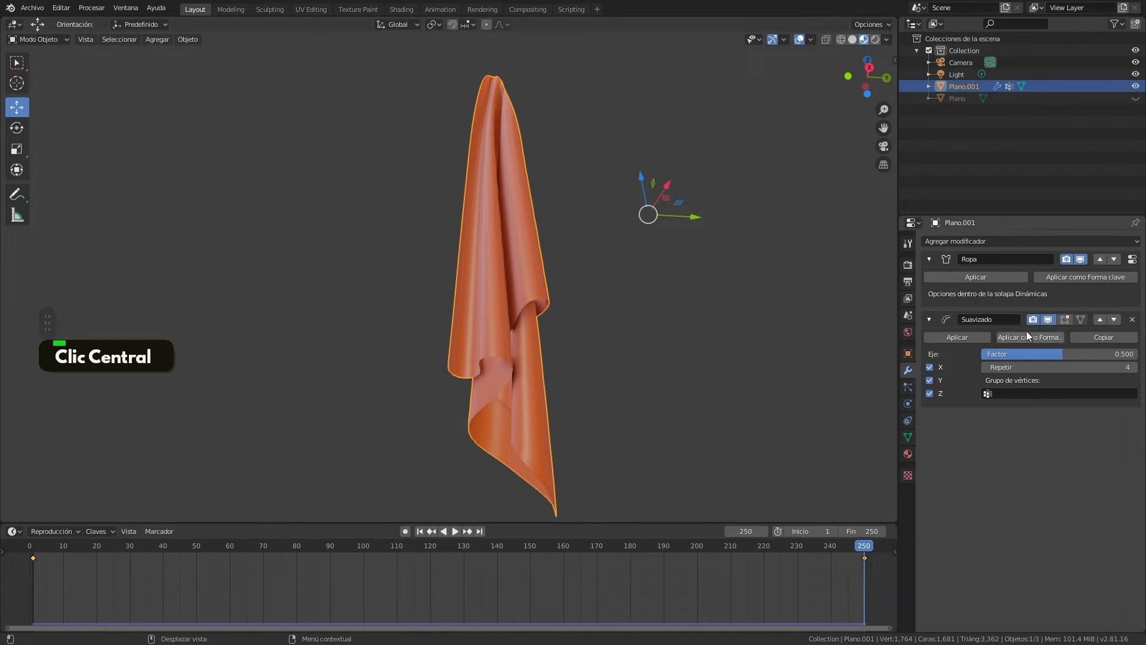
# - Toggle the Smooth modifier's viewport display off and on to compare the orange cloth with and without smoothing
pyautogui.click(1048, 319)
pyautogui.click(1048, 319)
pyautogui.click(1048, 318)
pyautogui.click(1048, 319)
pyautogui.moveTo(549, 346); pyautogui.dragTo(501, 374, button='middle')
pyautogui.scroll(-2, 500, 374)
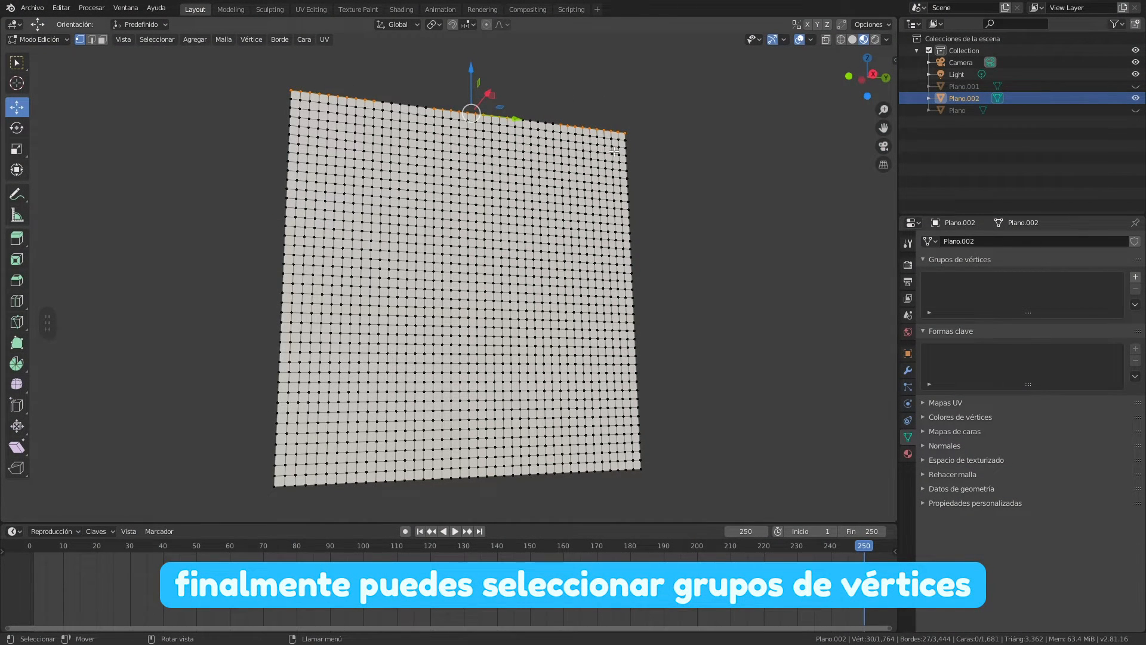
# - In the third plane's Clave 1 shape key, scale the three groups of top-edge vertices inward along Y and raise them 0.215 m
pyautogui.press('Tab')
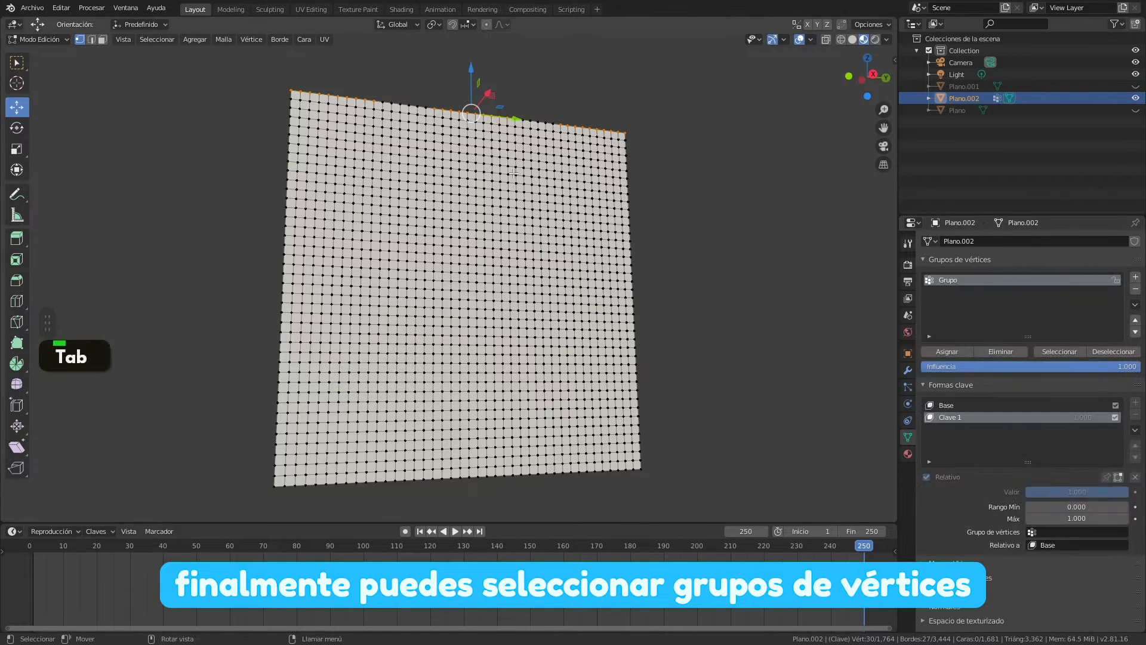
pyautogui.click(18, 149)
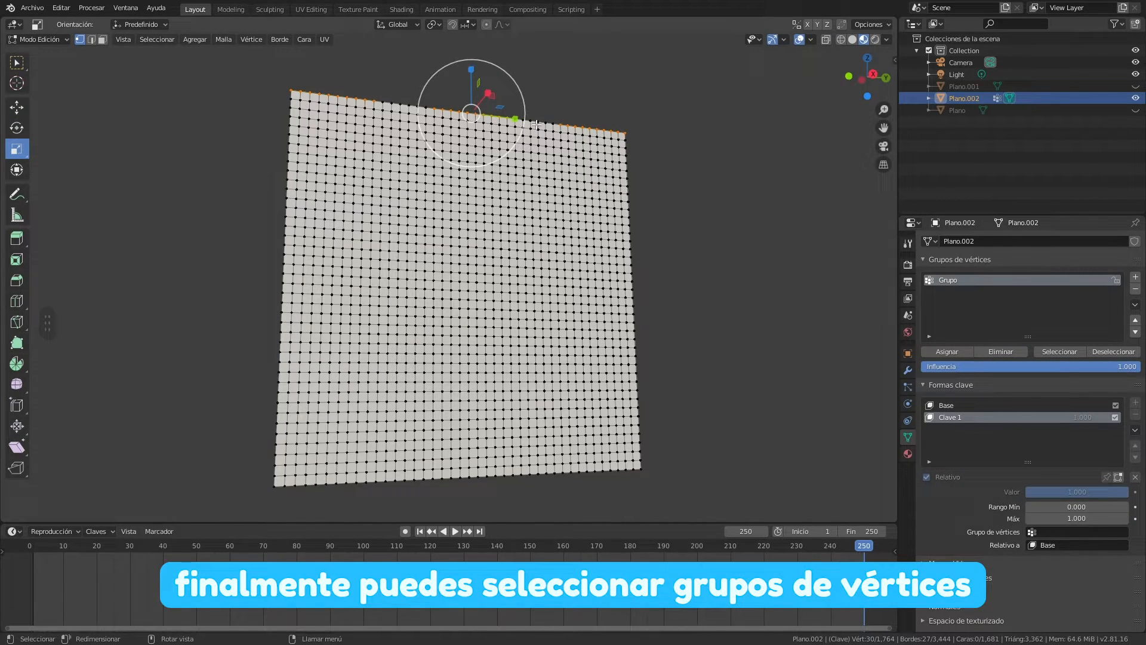
pyautogui.moveTo(515, 115); pyautogui.dragTo(473, 47)
pyautogui.click(17, 107)
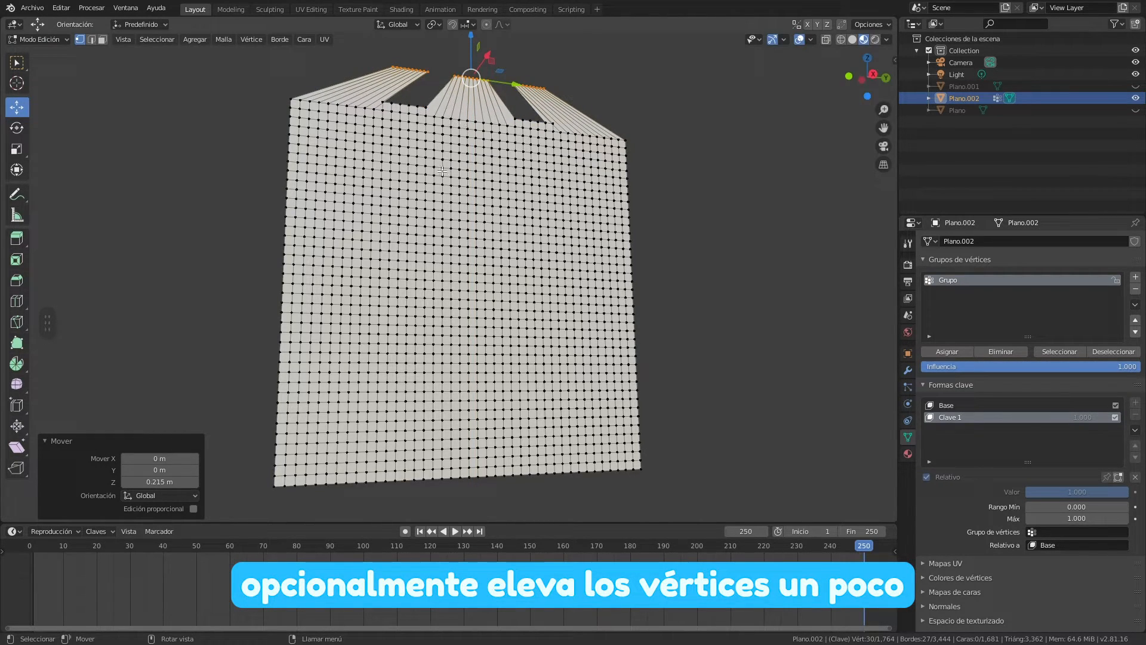
pyautogui.press('Tab')
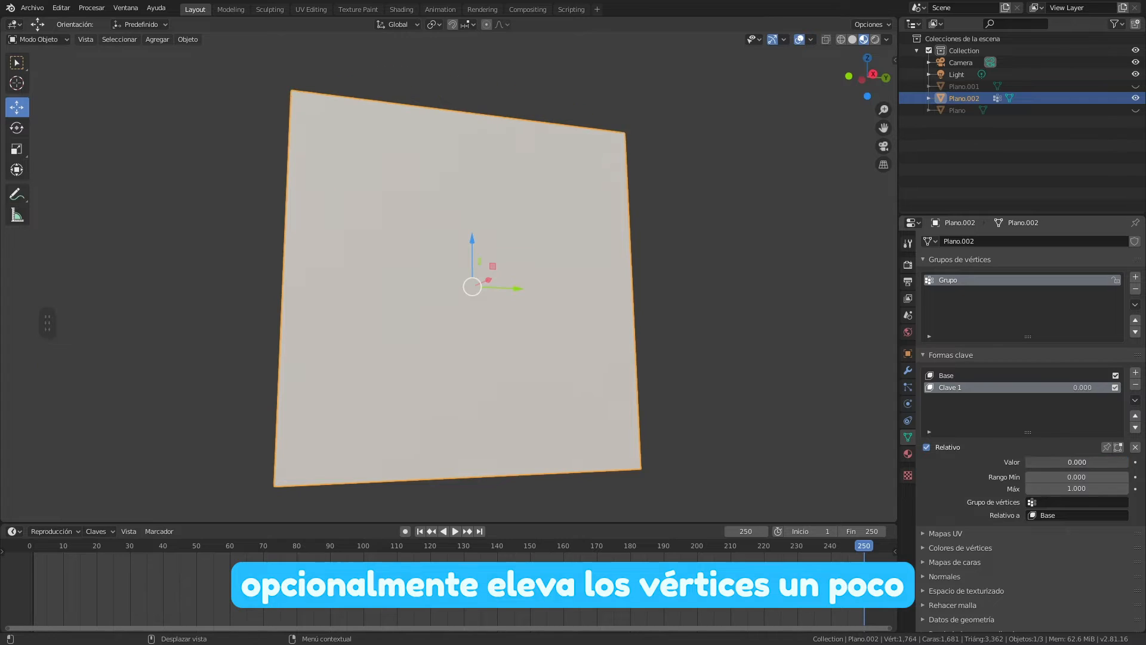
# - Keyframe the third plane's Clave 1 value at 0.000 on frame 1 and 1.000 on frame 250
pyautogui.moveTo(37, 555); pyautogui.dragTo(33, 556)
pyautogui.click(1135, 462)
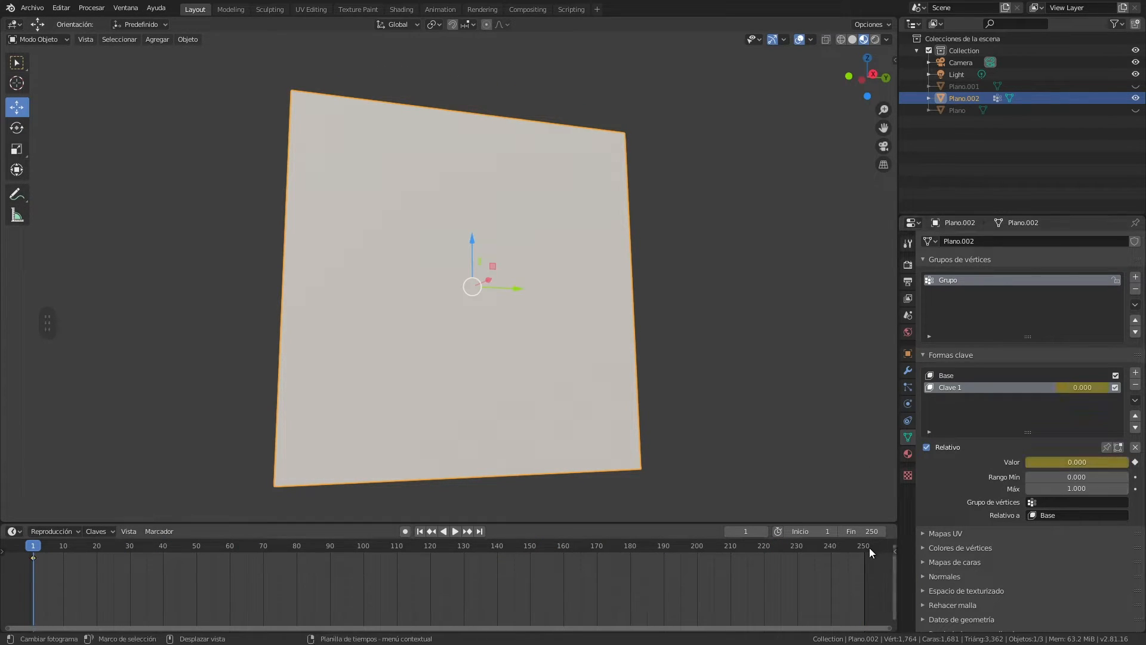
pyautogui.moveTo(862, 549); pyautogui.dragTo(865, 550)
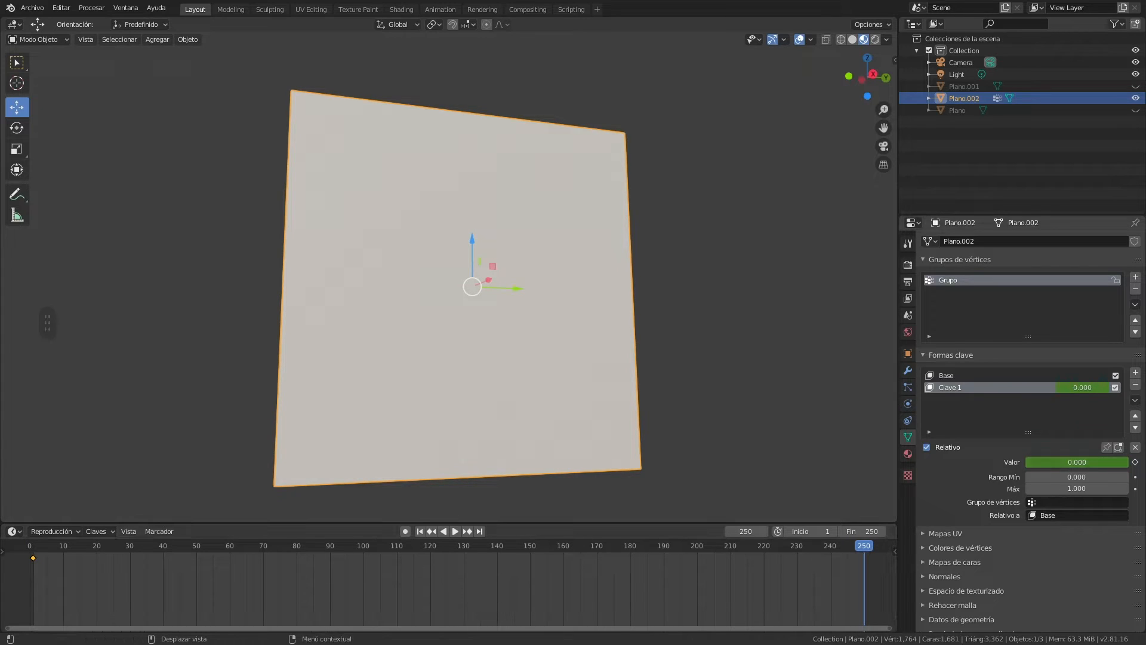
pyautogui.moveTo(1061, 464); pyautogui.dragTo(1126, 464)
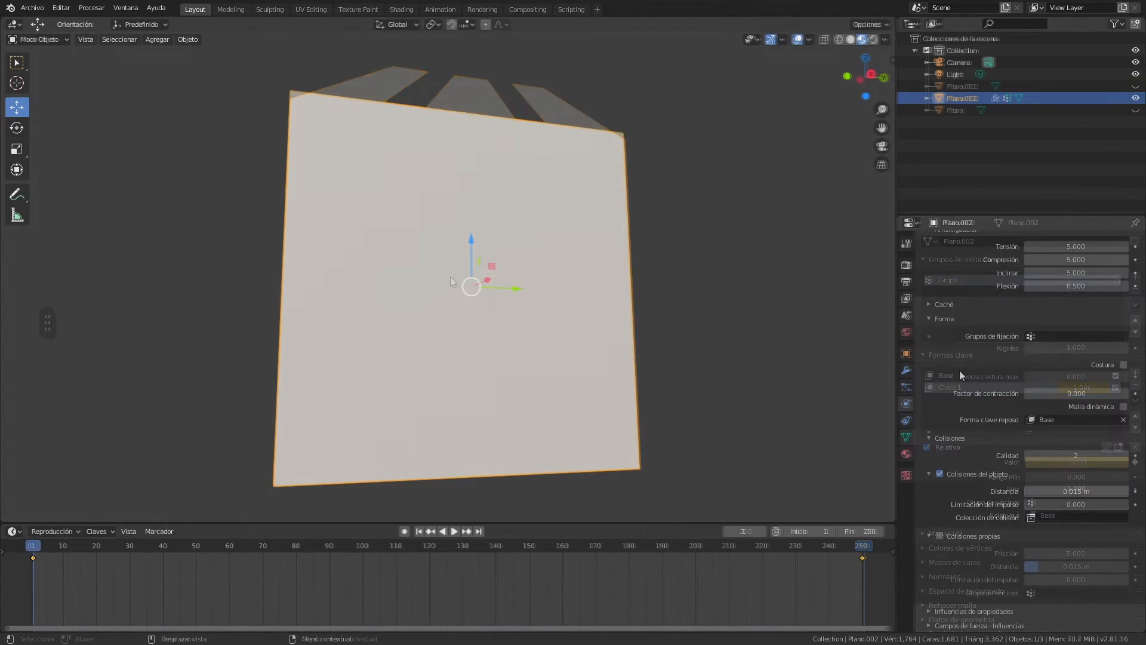
# - Set the third plane's cloth pin group to Grupo and enable self-collisions
pyautogui.click(1068, 336)
pyautogui.click(1020, 352)
pyautogui.click(940, 535)
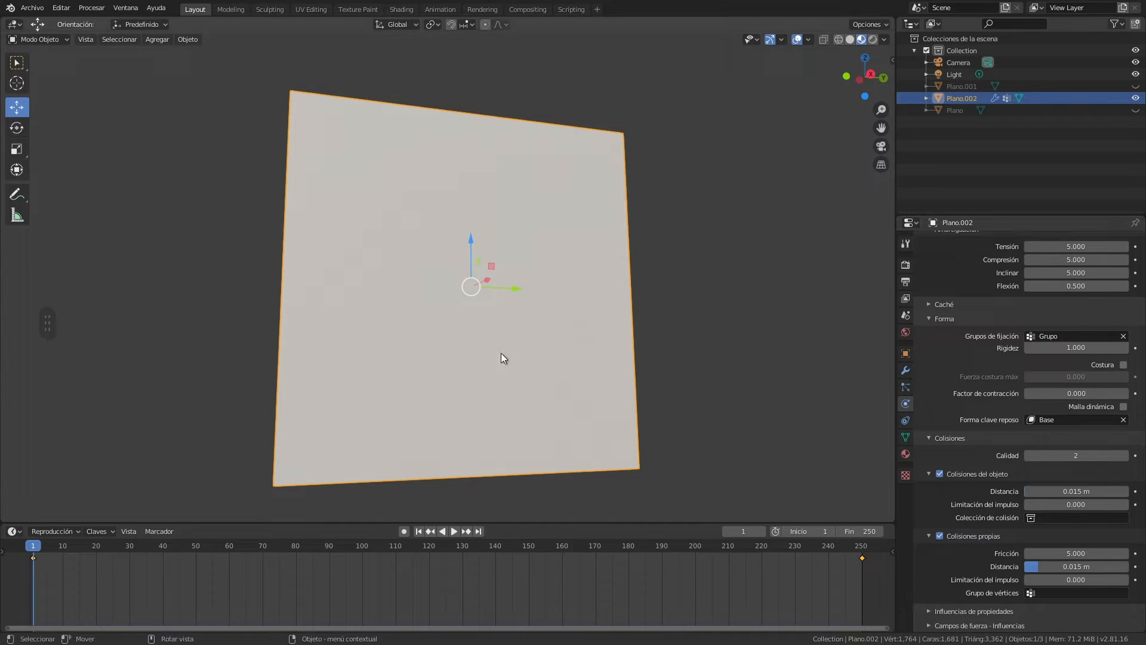
# - Give the third plane a new material with a yellow base color
pyautogui.click(904, 455)
pyautogui.click(1015, 296)
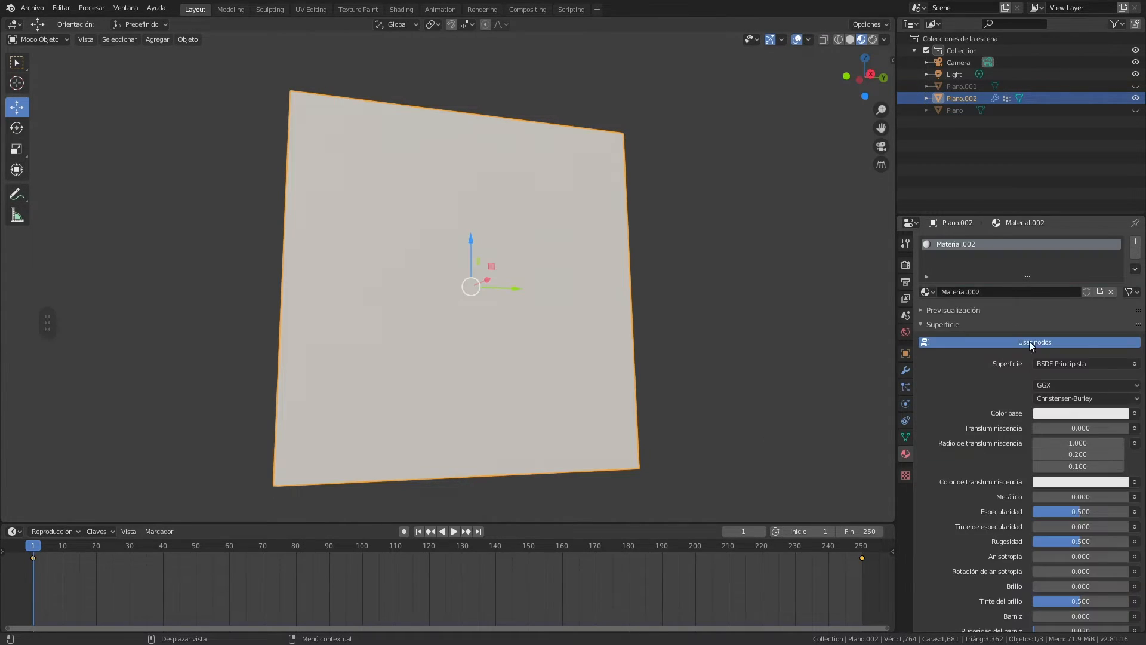
pyautogui.click(1057, 412)
pyautogui.click(1030, 310)
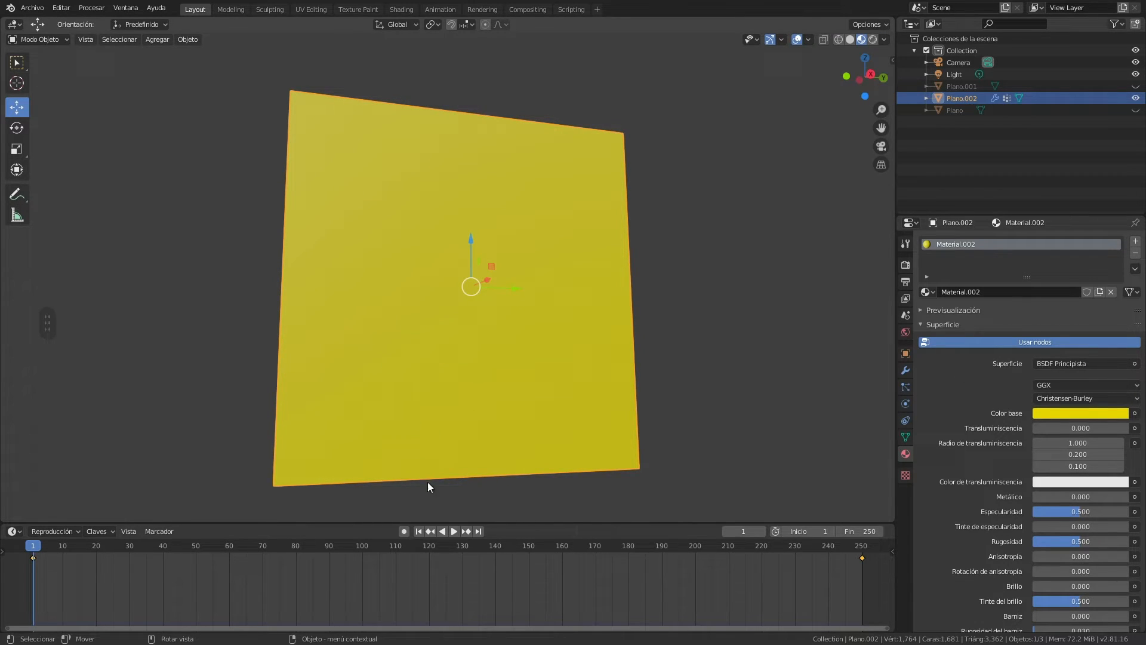
# - Play the yellow cloth's simulation, stop it on frame 250, and inspect the folds along the upper edge up close
pyautogui.click(454, 531)
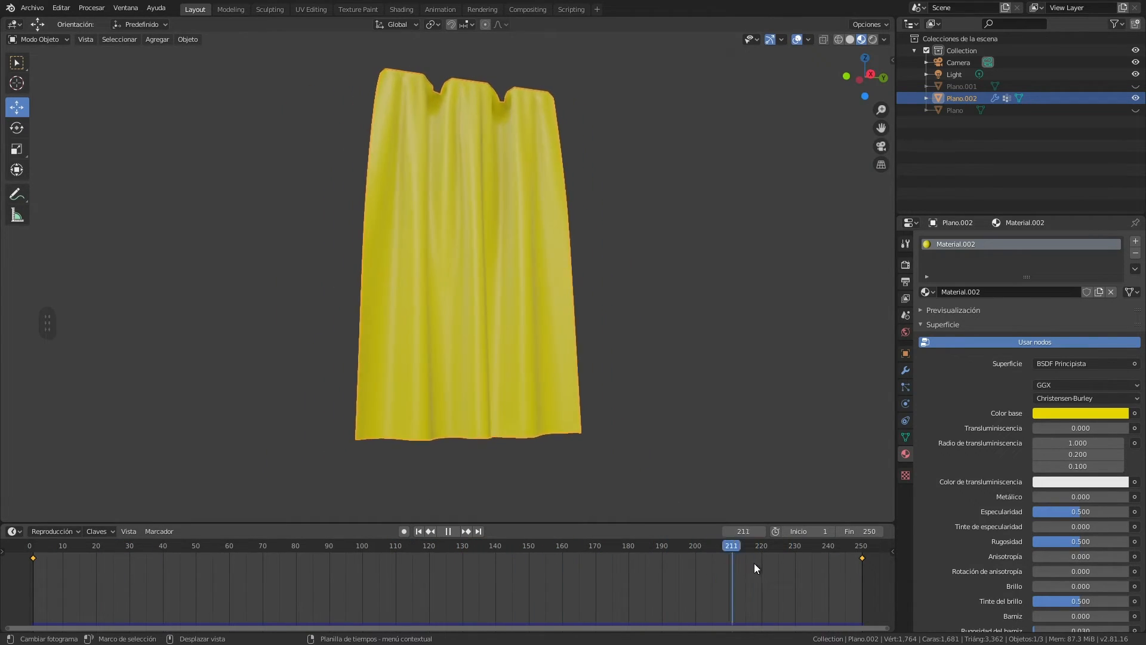
pyautogui.press('space')
pyautogui.moveTo(571, 318); pyautogui.dragTo(450, 223, button='middle')
pyautogui.scroll(4, 450, 222)
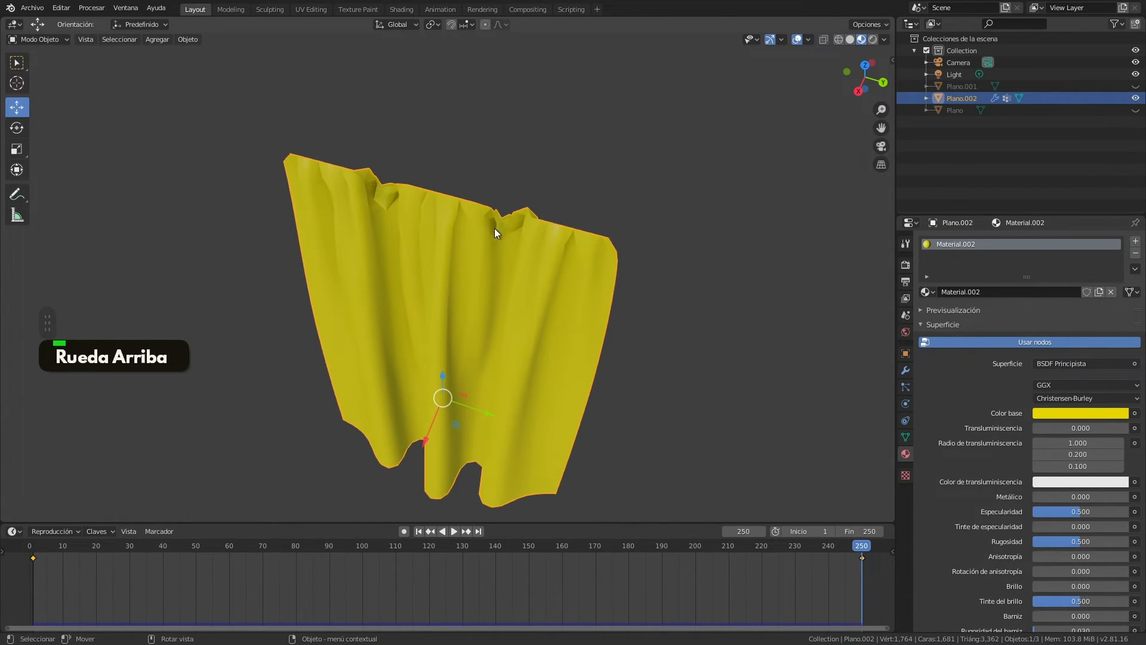
# - Add a Smooth (Suavizado) modifier to the yellow curtain and set its Repetir value to 2
pyautogui.click(905, 371)
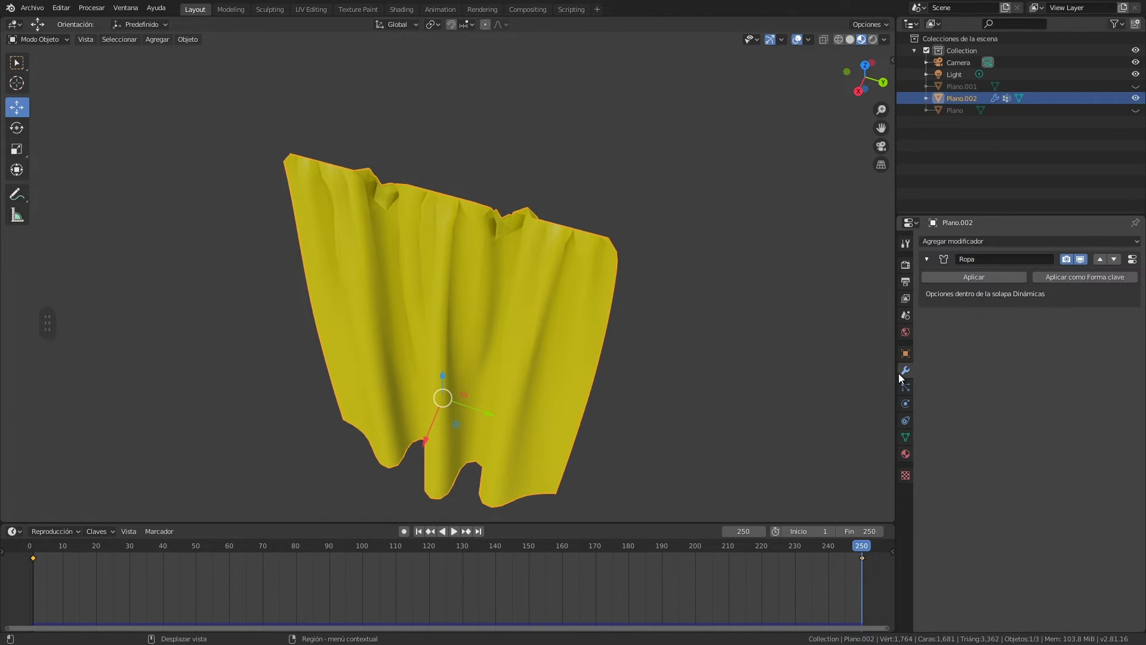
pyautogui.click(988, 241)
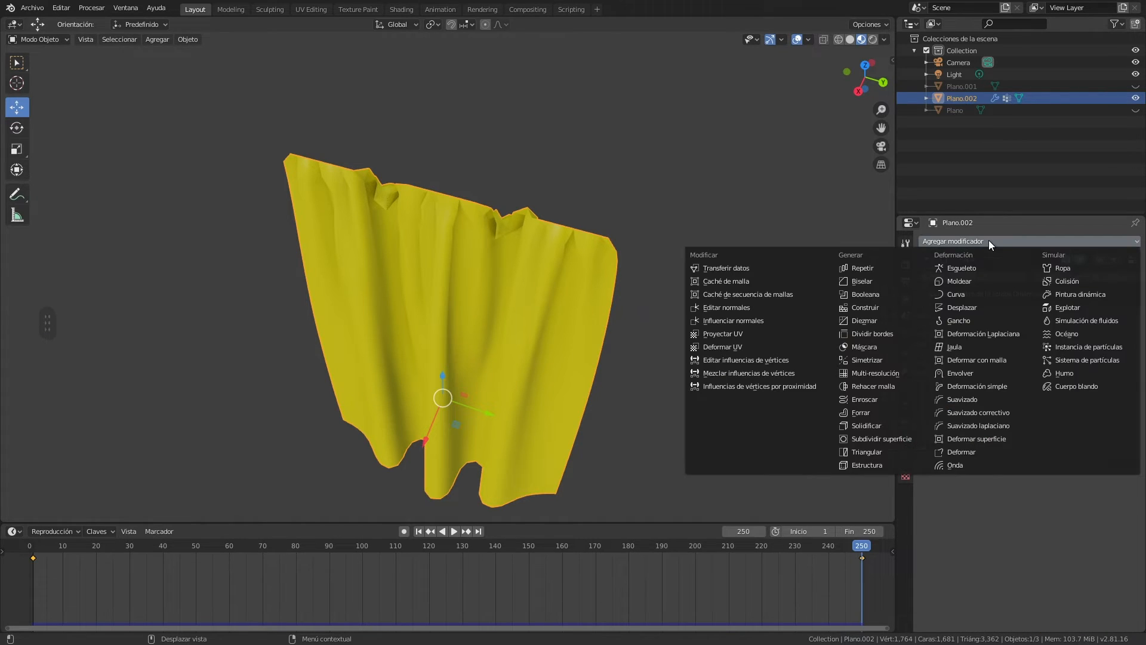
pyautogui.click(971, 397)
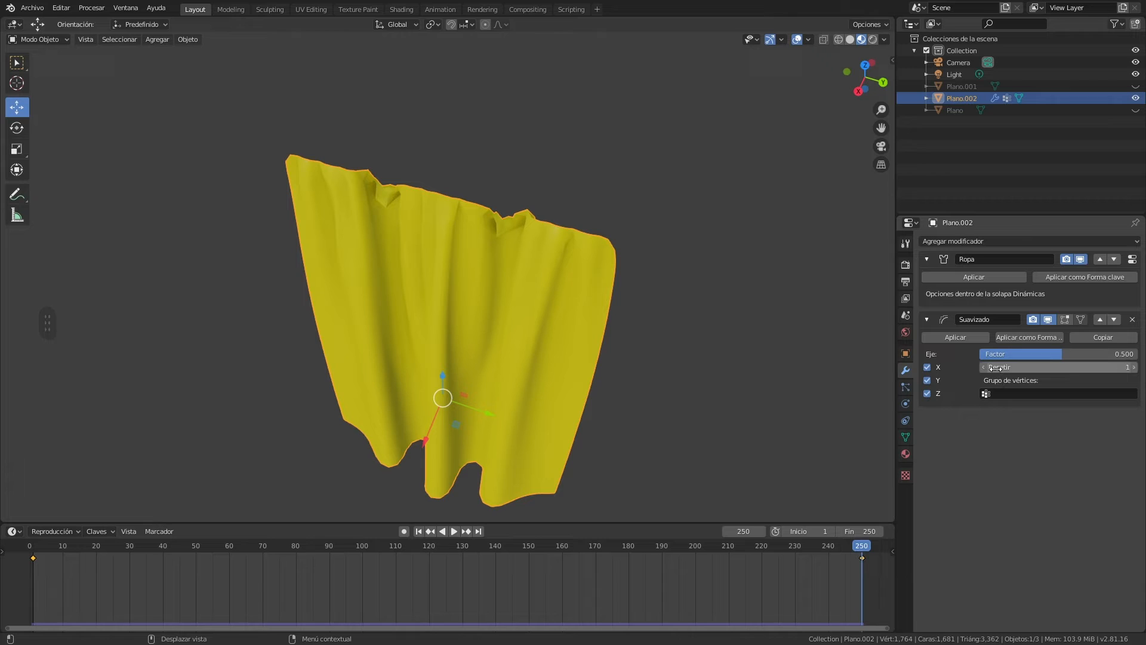
pyautogui.moveTo(656, 286); pyautogui.dragTo(488, 262, button='middle')
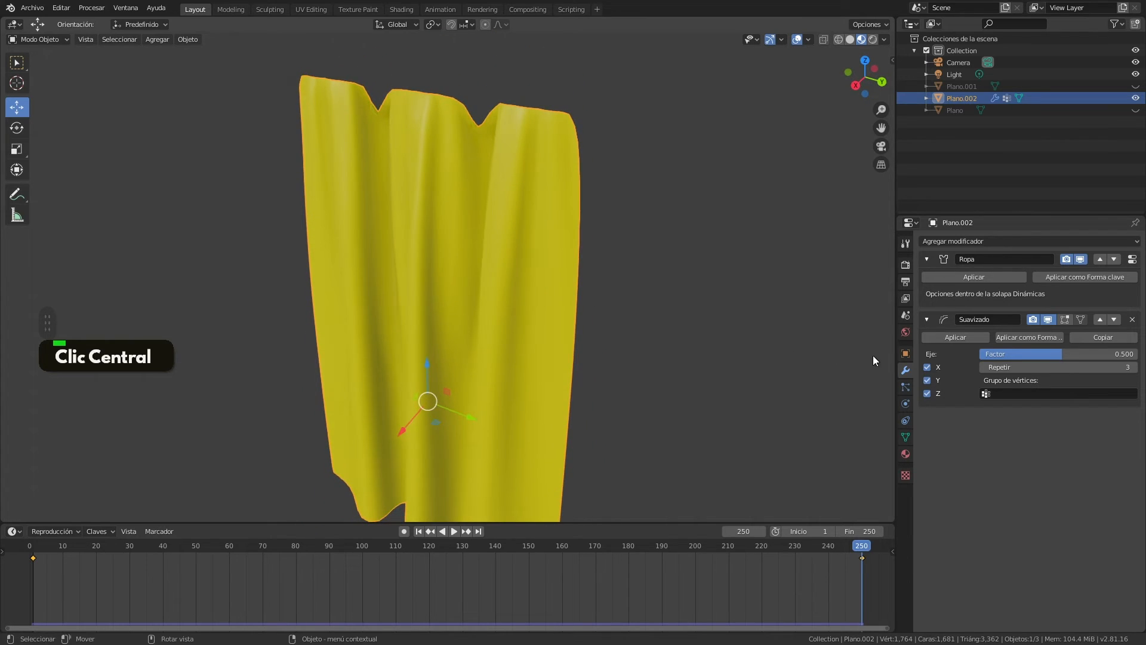
pyautogui.moveTo(994, 367); pyautogui.dragTo(983, 367)
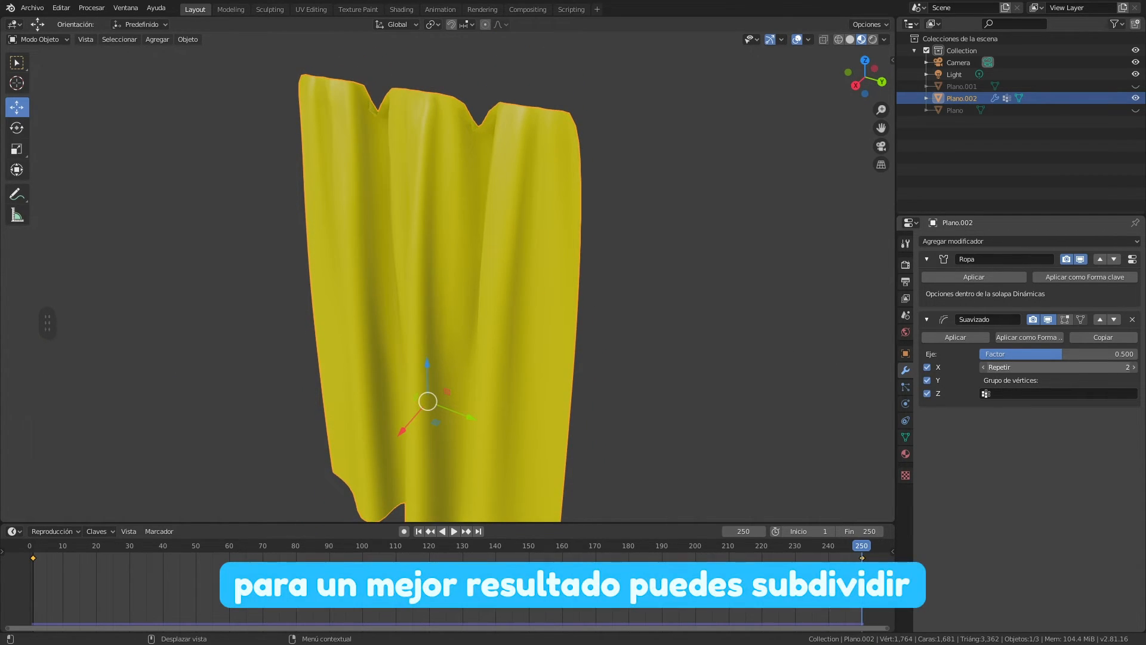
# - Add a Subdivision Surface modifier to the yellow curtain and check the refined folds from the front
pyautogui.click(952, 243)
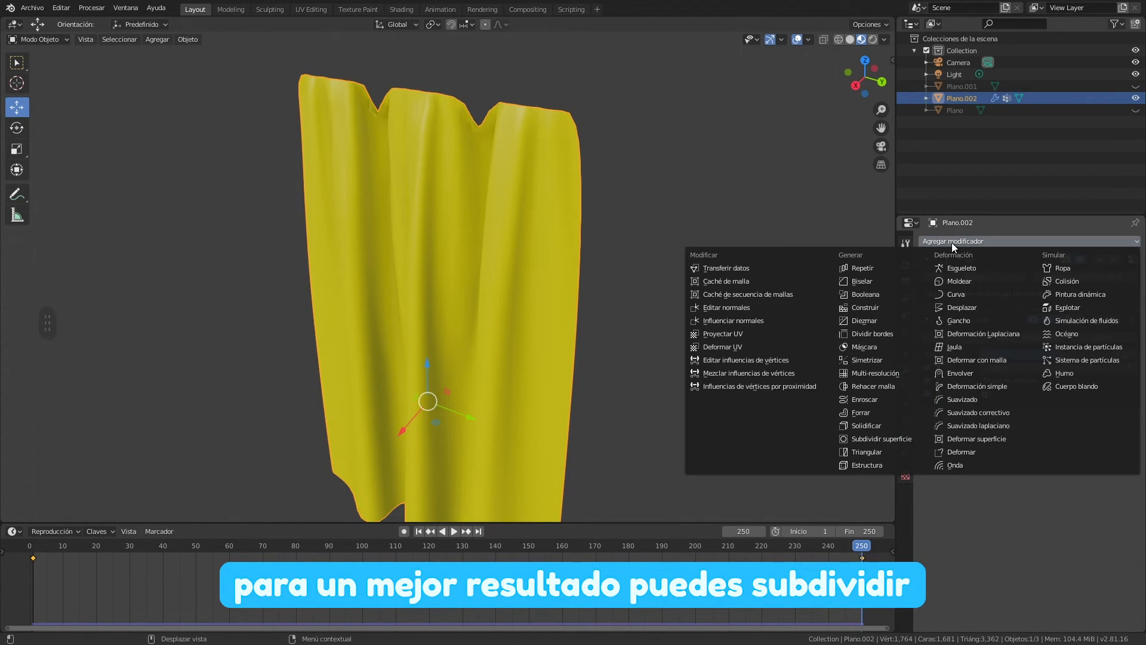
pyautogui.click(901, 438)
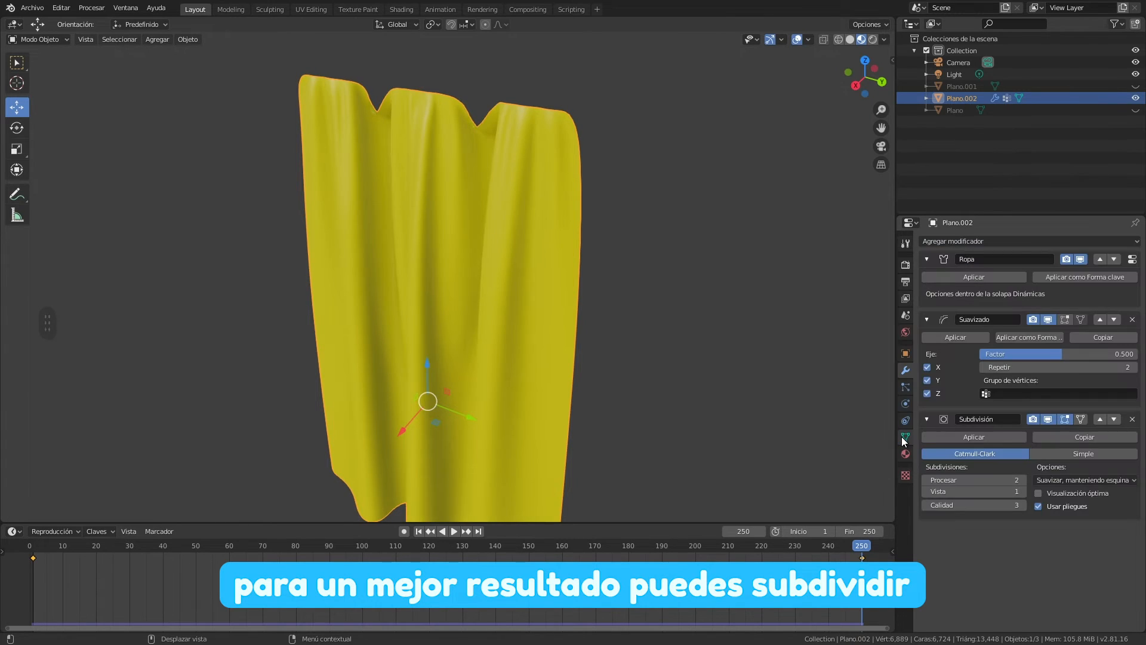
pyautogui.moveTo(730, 375); pyautogui.dragTo(534, 209, button='middle')
pyautogui.moveTo(533, 250)
pyautogui.keyDown('shift'); pyautogui.mouseDown(button='middle')
pyautogui.moveTo(538, 235)
pyautogui.moveTo(528, 259)
pyautogui.mouseUp(button='middle'); pyautogui.keyUp('shift')
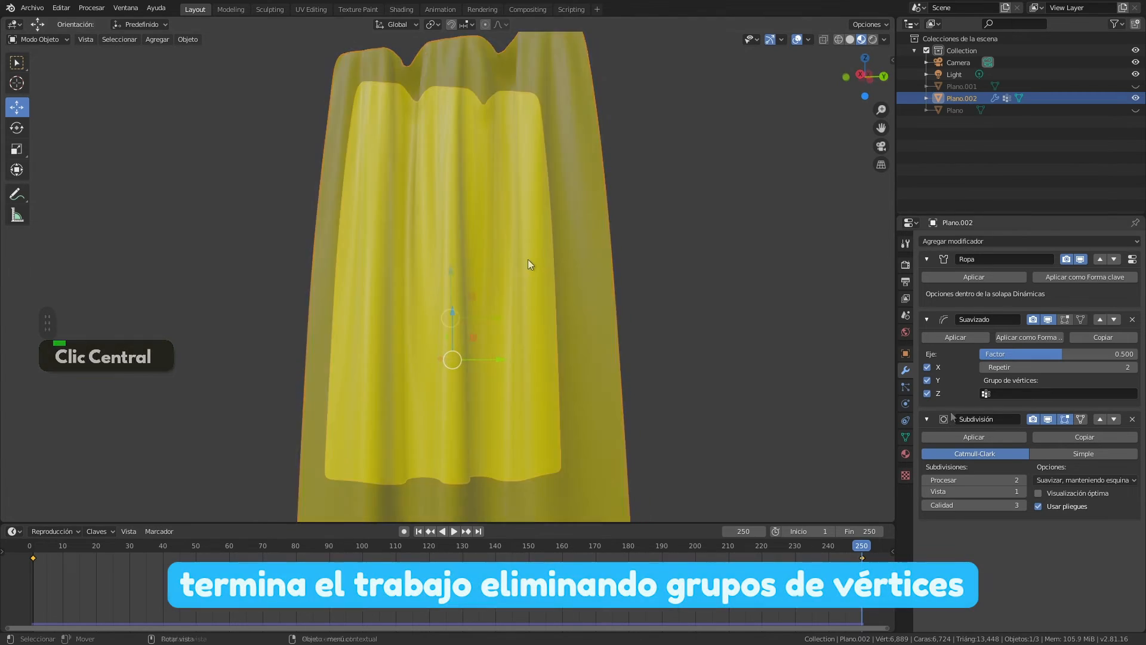
pyautogui.scroll(-2, 527, 259)
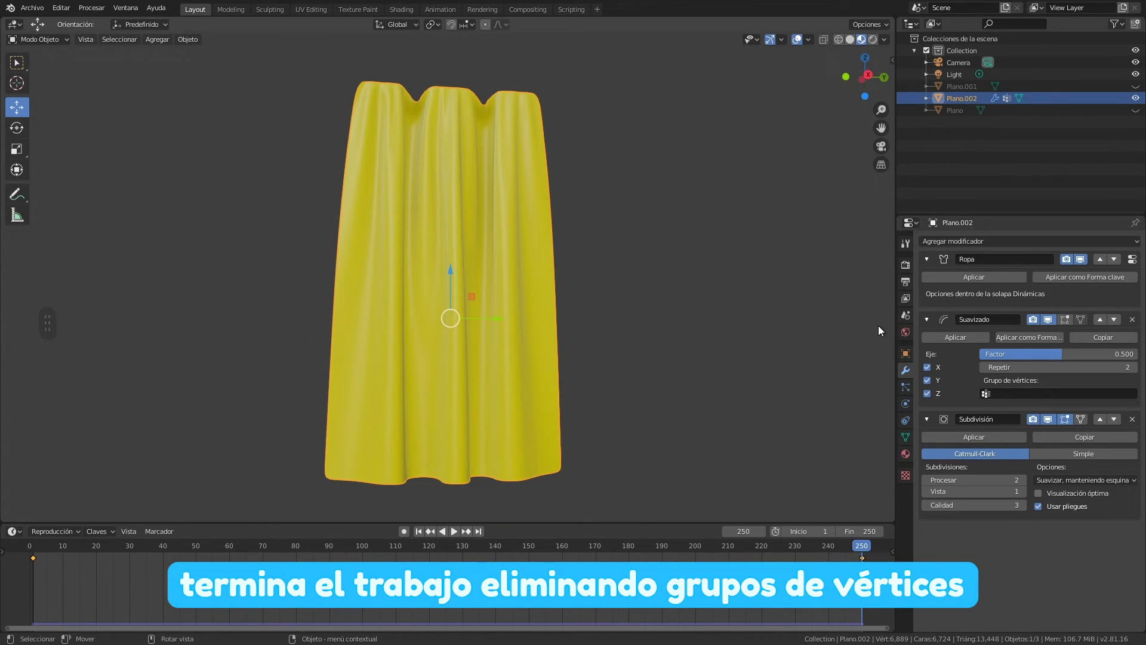
# - Delete the yellow curtain's Clave 1 and Base shape keys and its Grupo vertex group
pyautogui.click(905, 436)
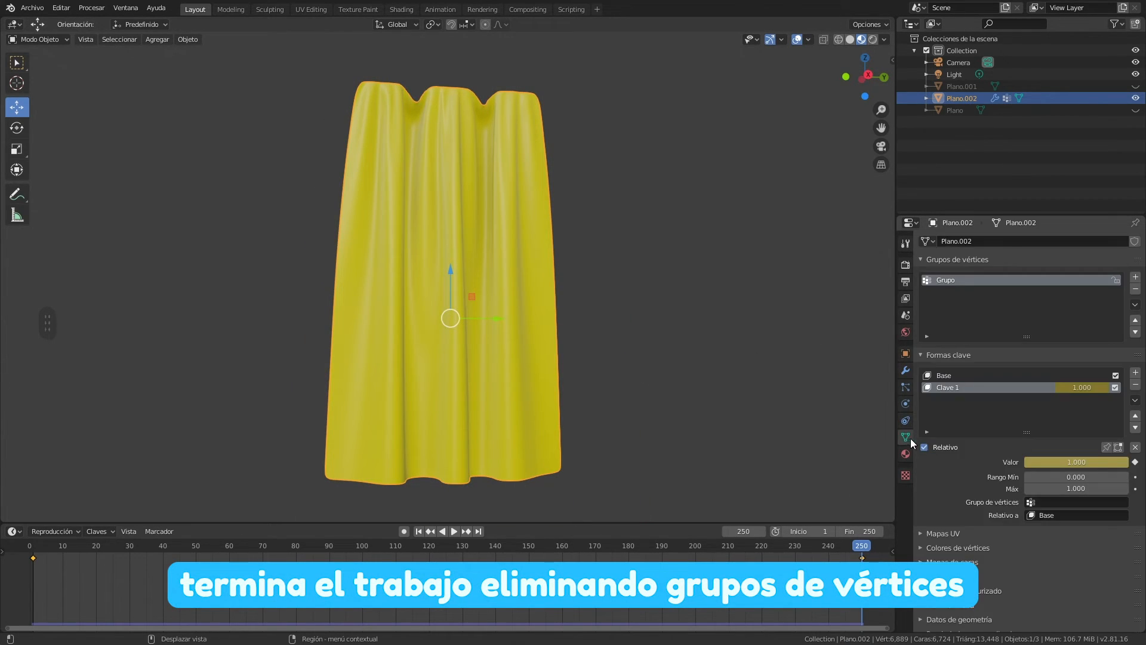
pyautogui.click(1134, 386)
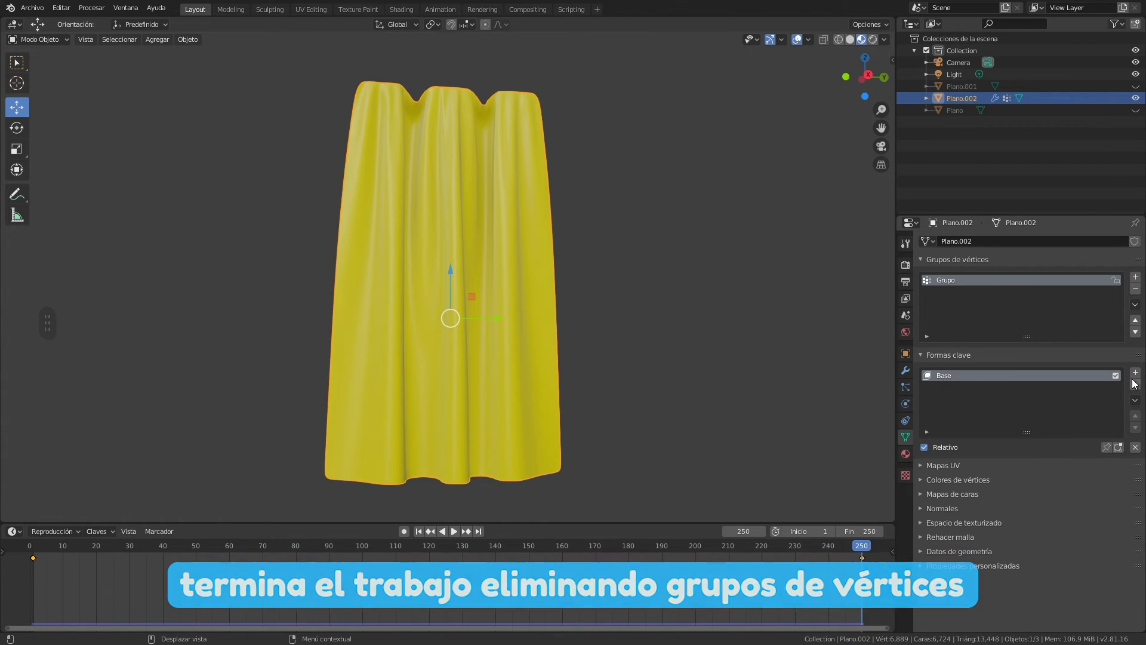
pyautogui.click(1134, 385)
pyautogui.click(1135, 290)
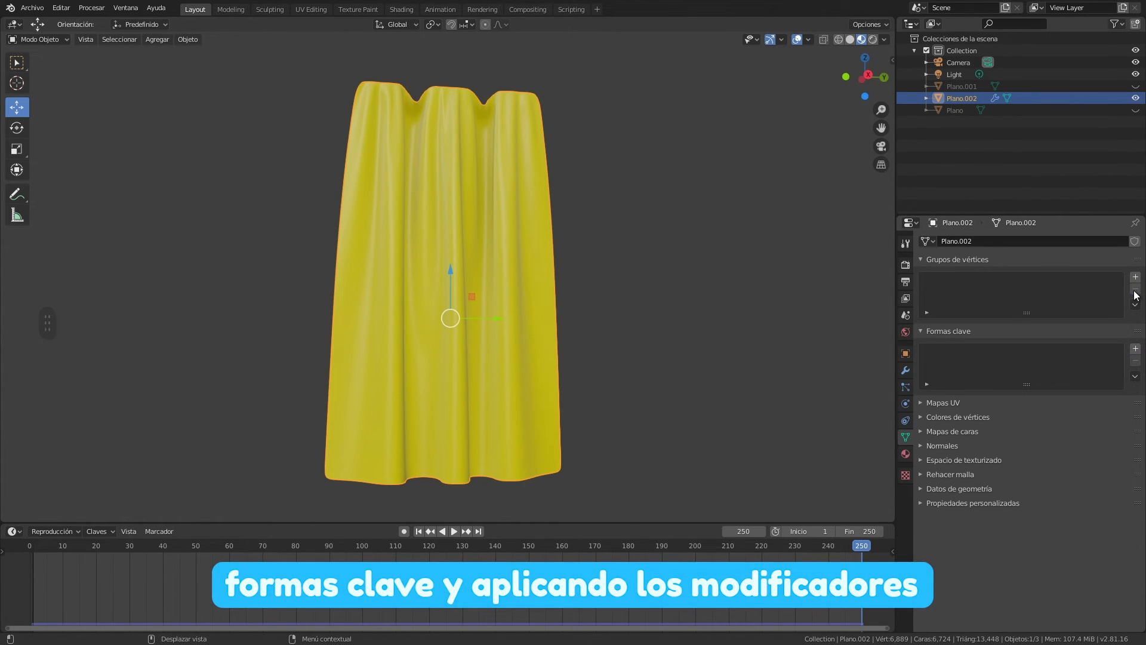
# - Apply the yellow curtain's Cloth, Smooth and Subdivision modifiers in stack order
pyautogui.click(906, 370)
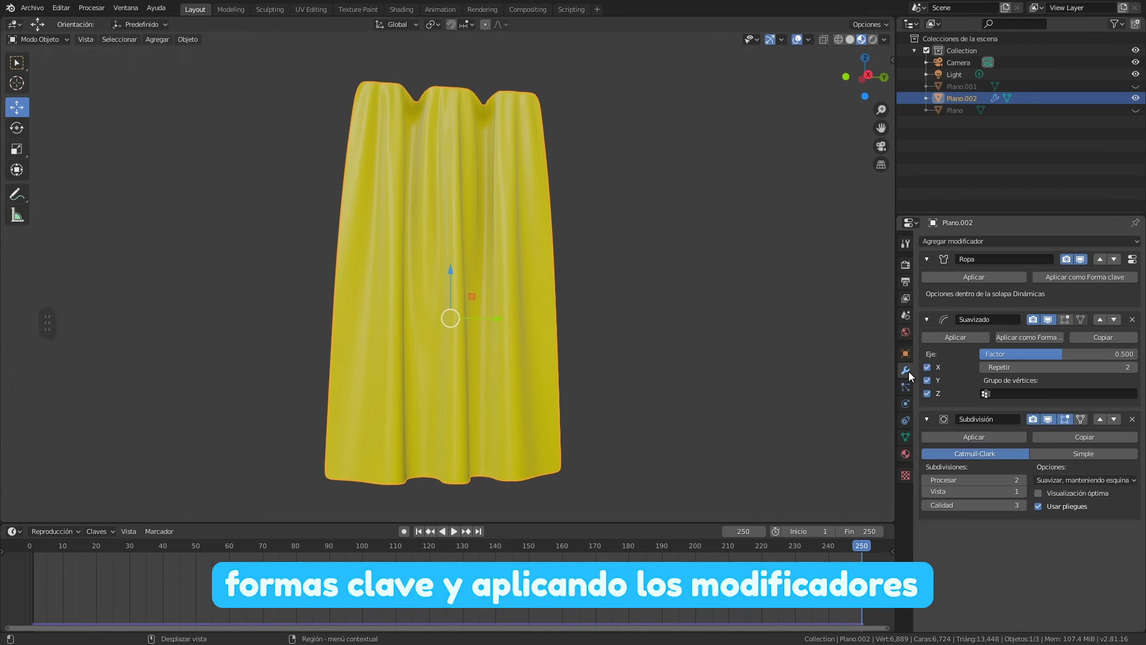
pyautogui.click(972, 282)
pyautogui.click(970, 279)
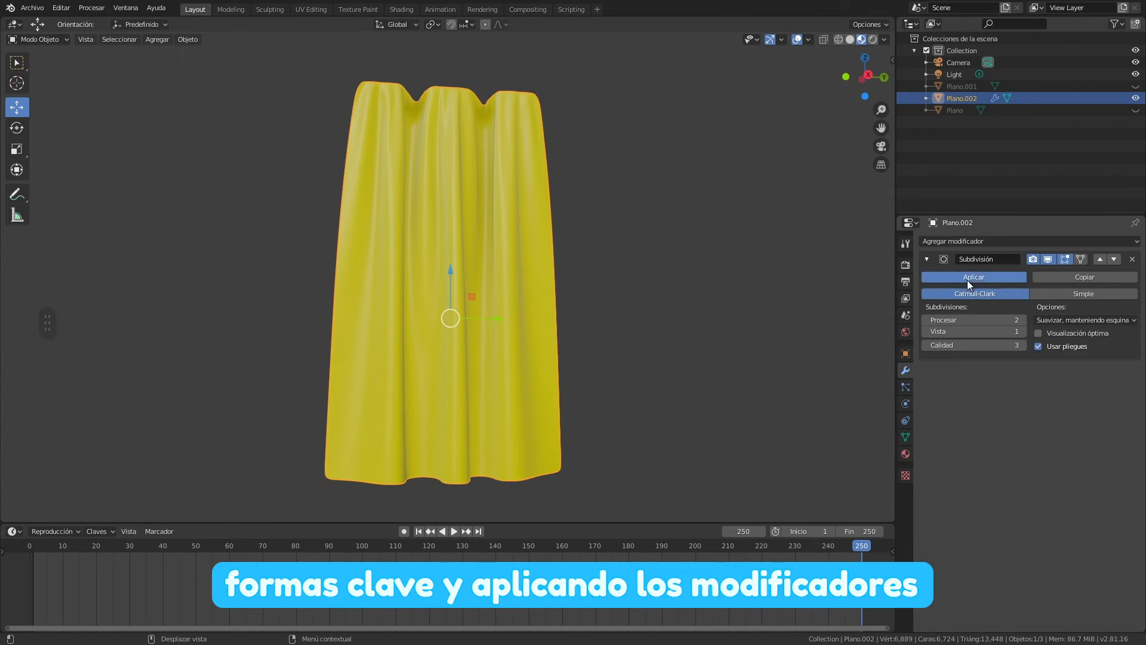
pyautogui.click(968, 279)
# - Reveal the hidden blue and orange cloths, clear the selection, and frame all three cloths together
pyautogui.moveTo(498, 254); pyautogui.dragTo(525, 381, button='middle')
pyautogui.hotkey('alt', 'h')
pyautogui.click(618, 450)
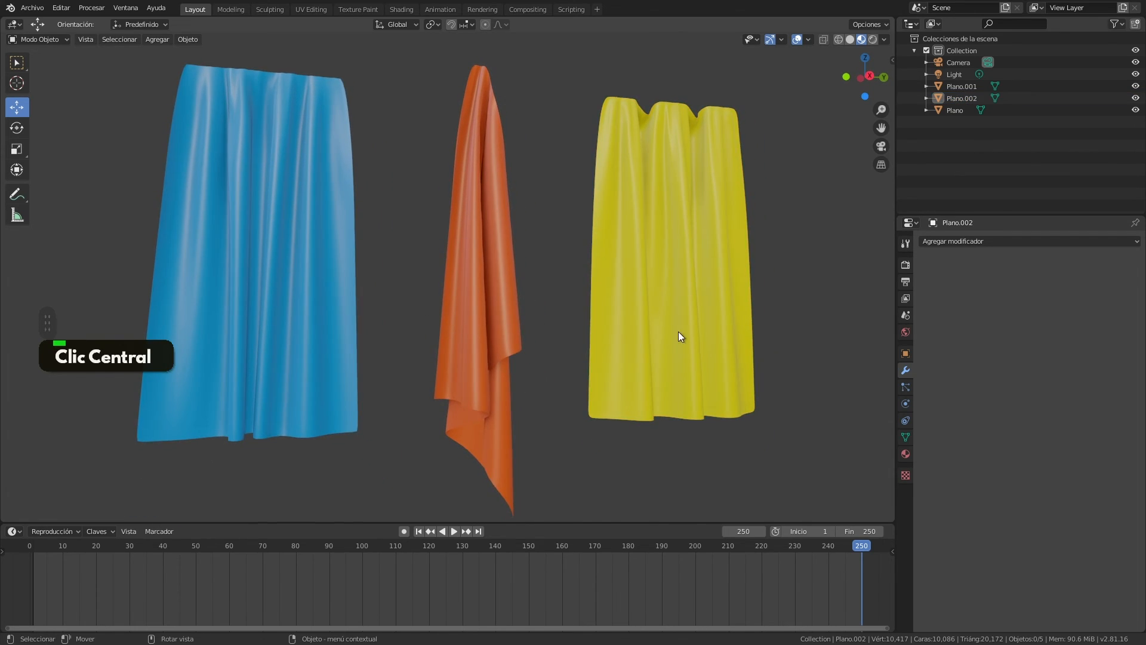